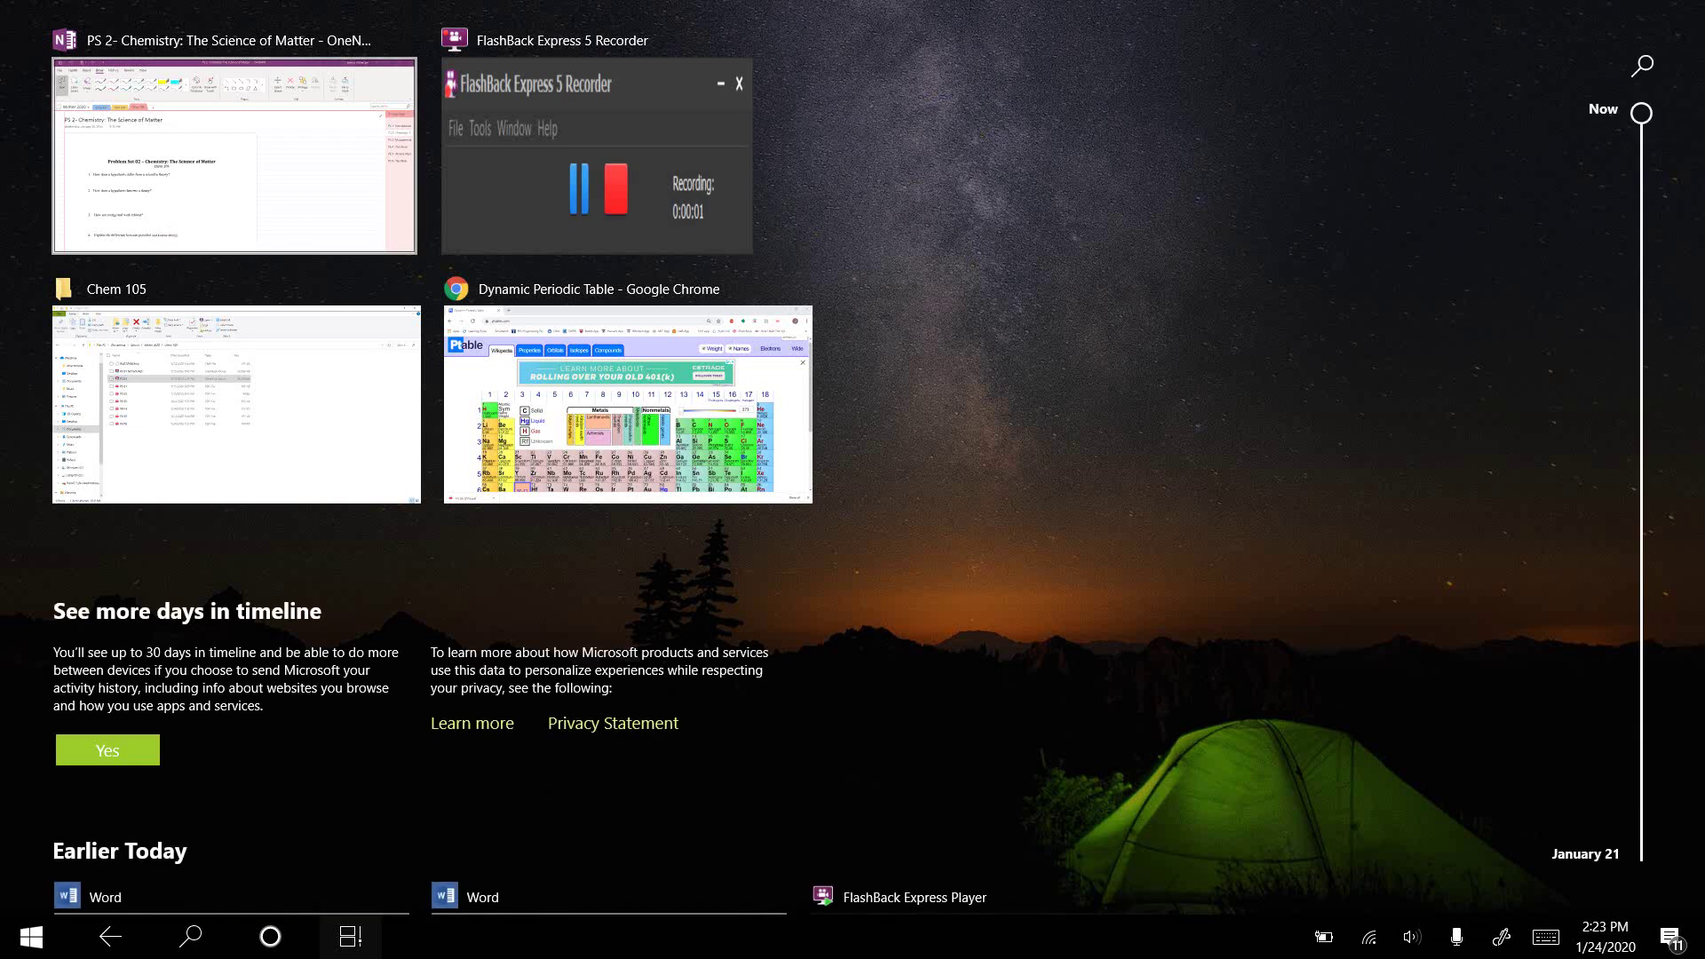
Switch to the PS 2- Chemistry: The Science of Matter page in OneNote
click(345, 180)
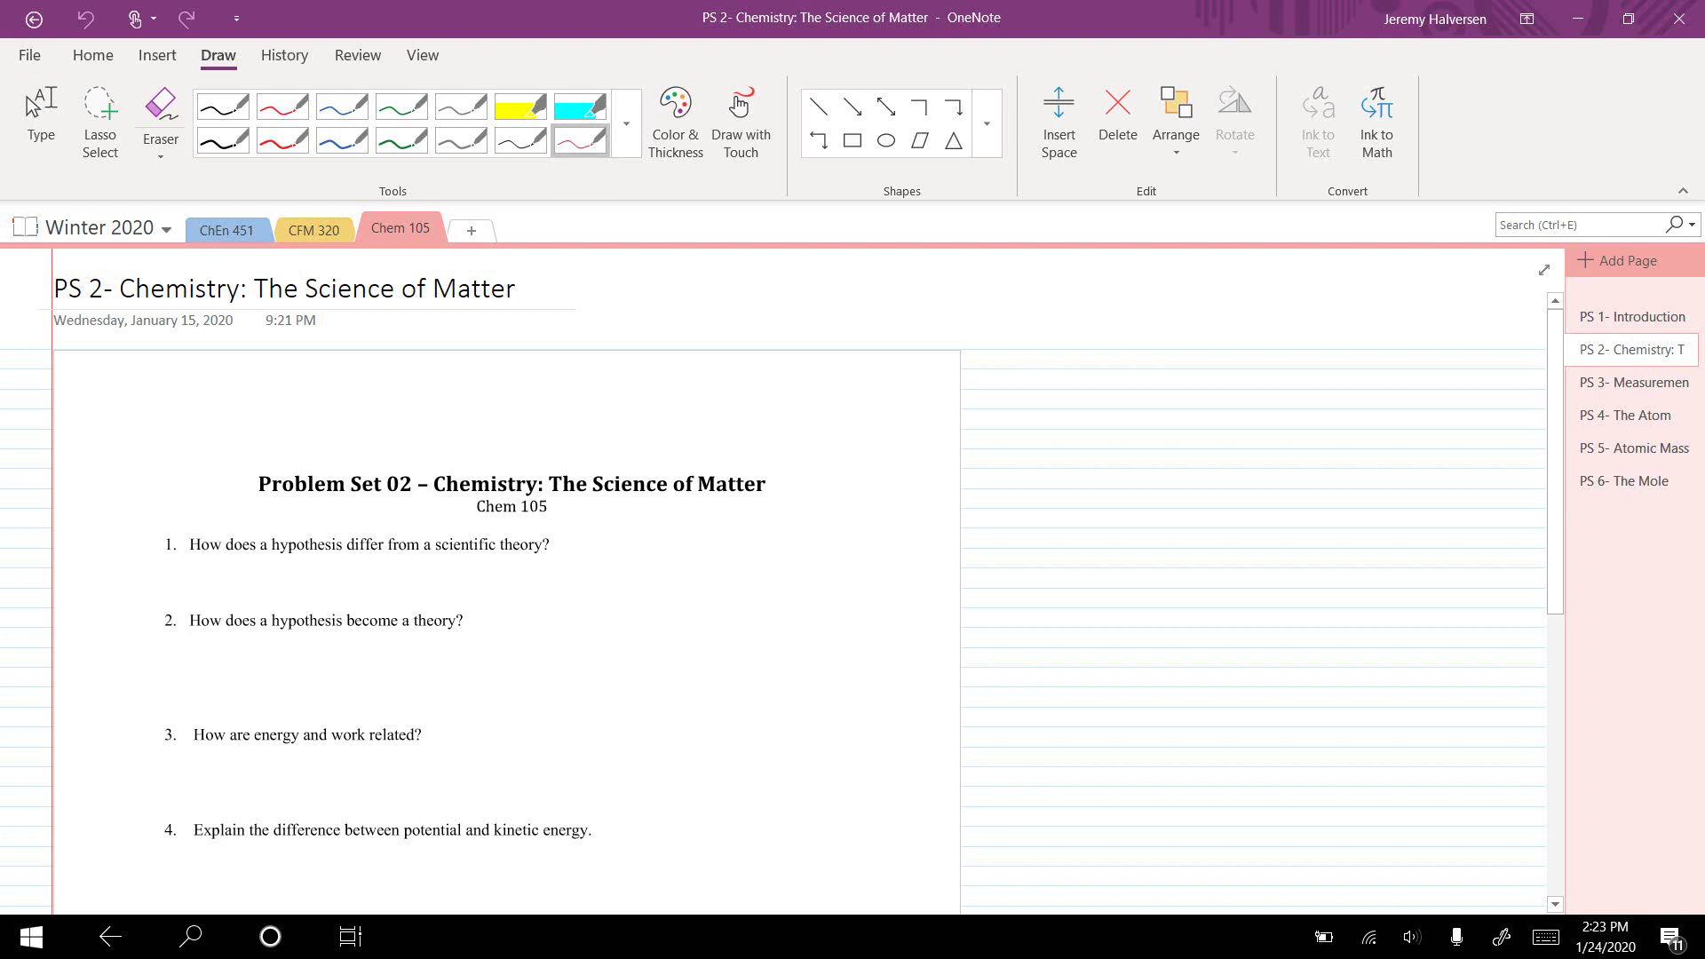
scroll(601, 704, down, 1)
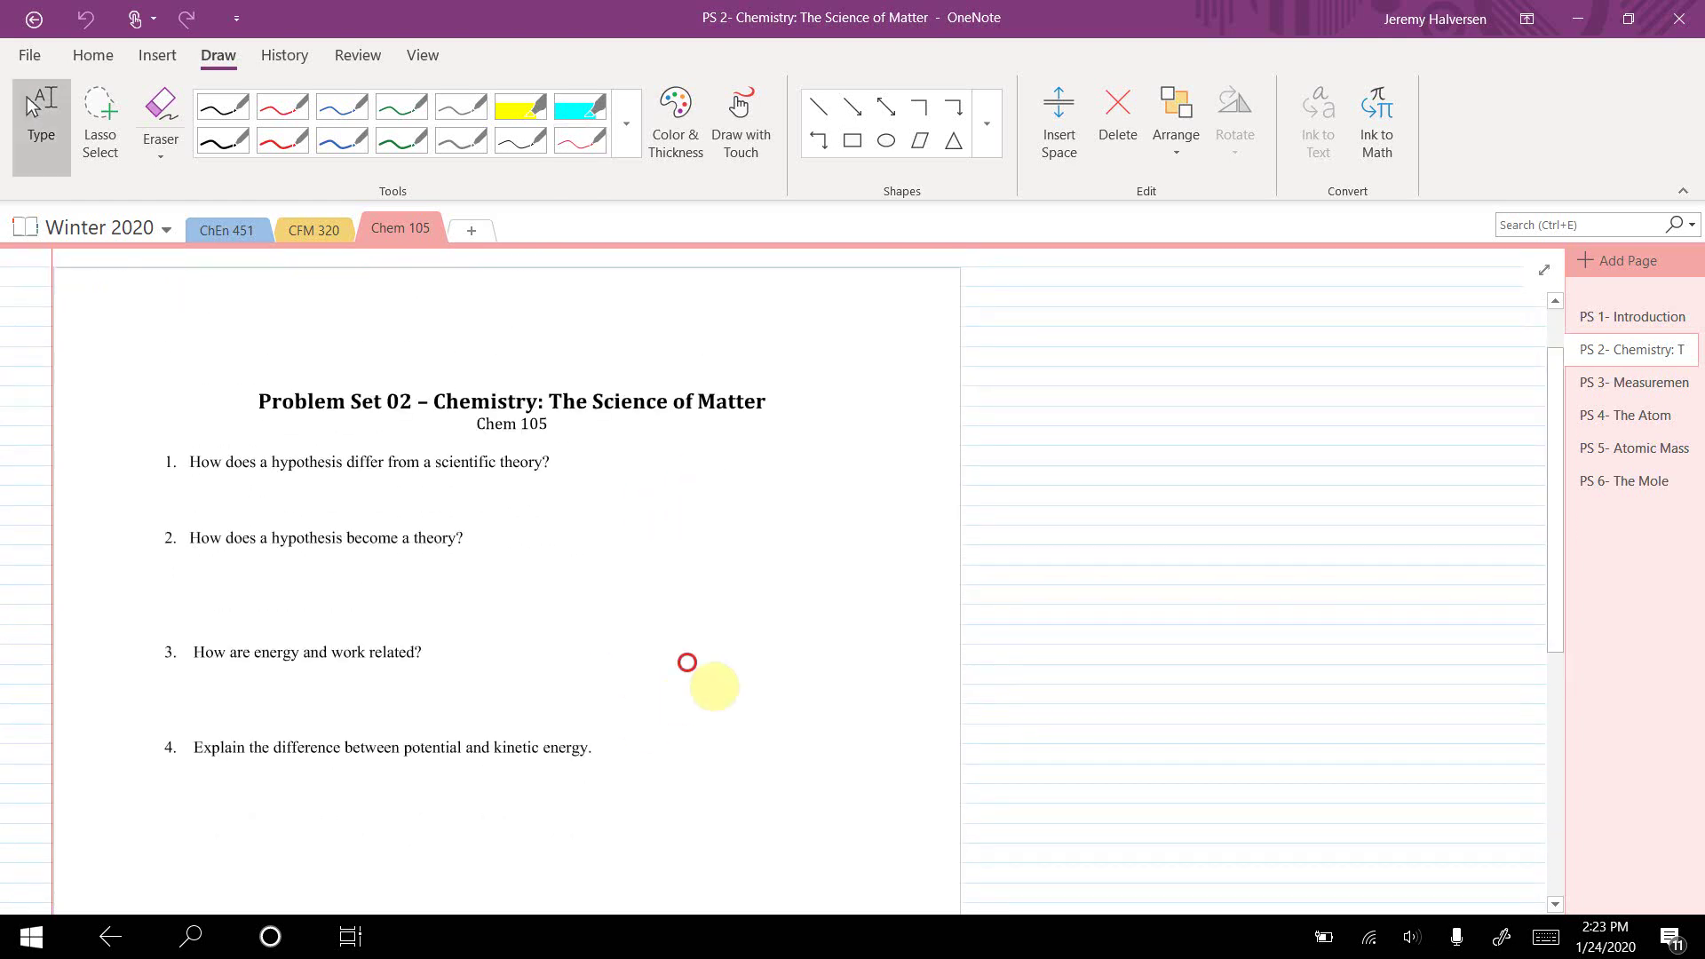
scroll(715, 687, up, 5)
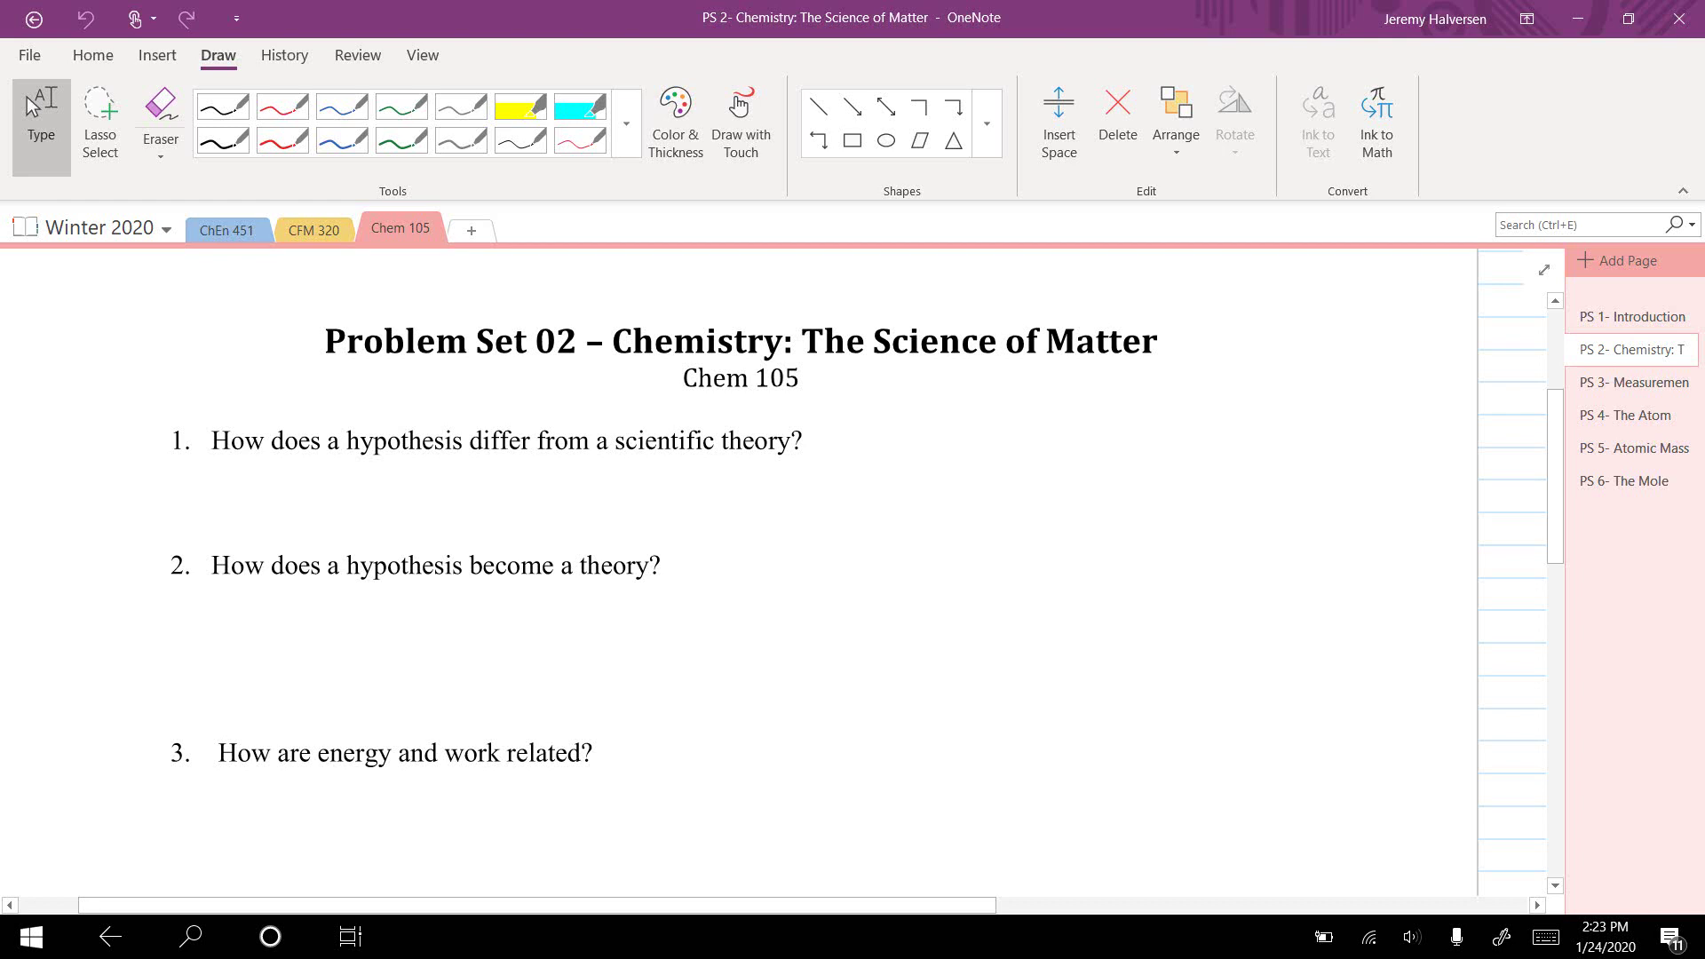
Handwrite "tentative" and "testable" in red ink beneath "hypothesis" in question 1
click(578, 140)
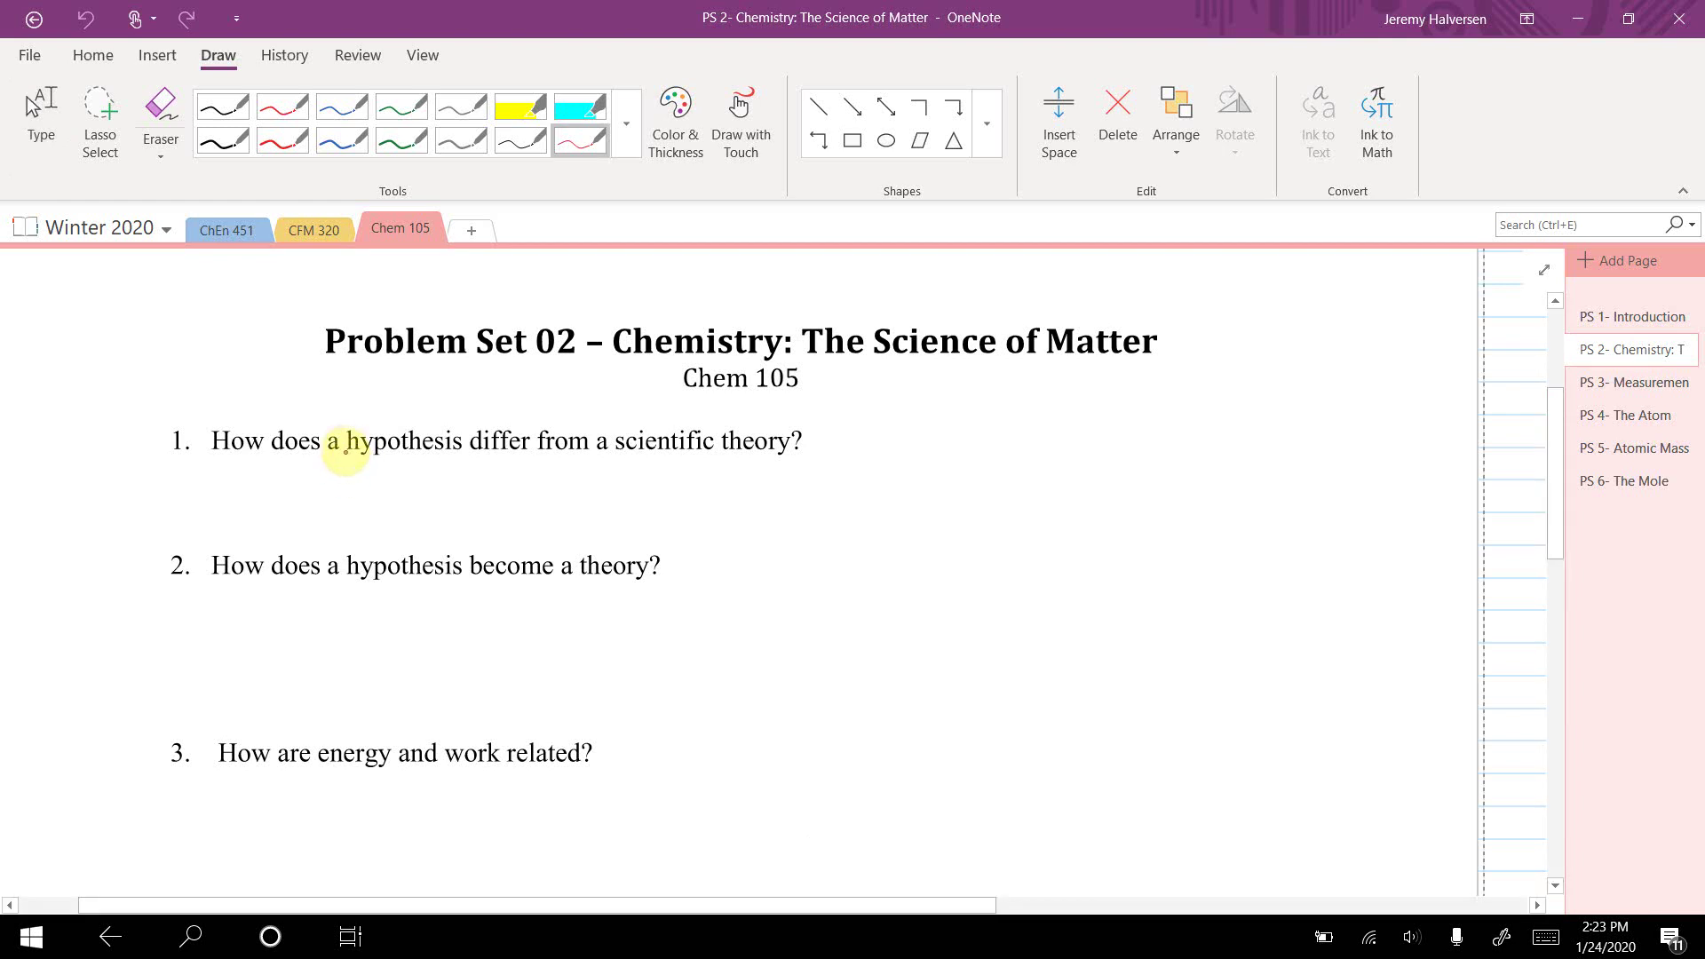
mouse_move(352, 450)
mouse_down()
mouse_move(350, 480)
mouse_move(434, 475)
mouse_up()
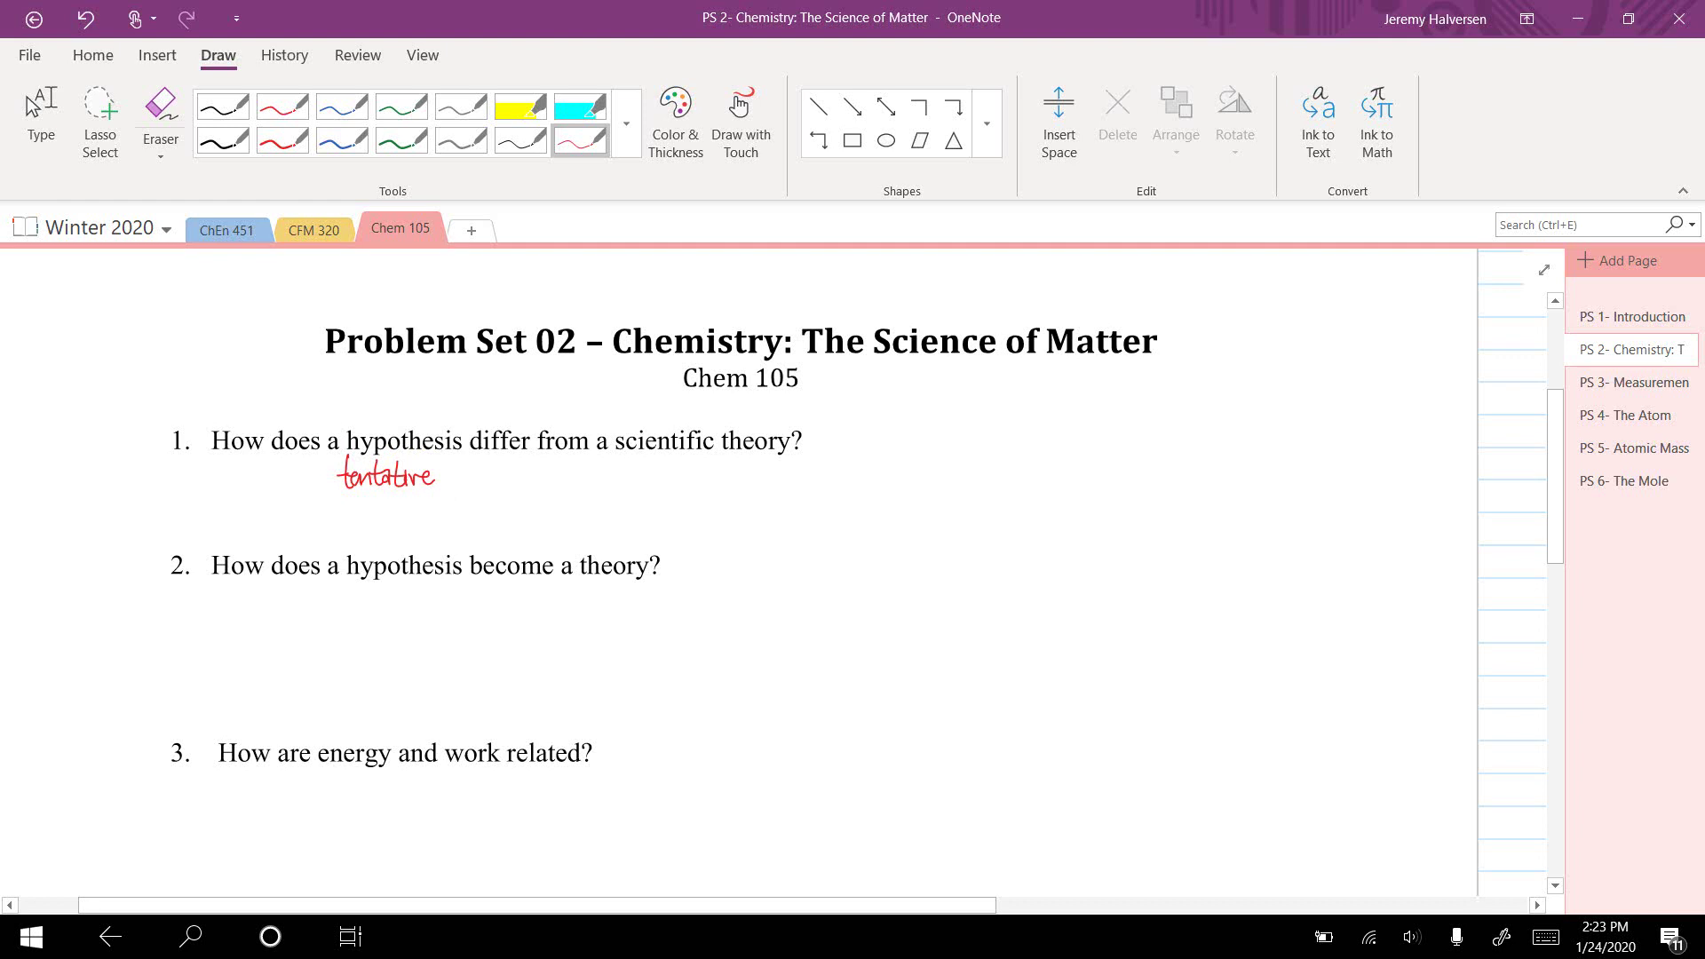
mouse_move(321, 494)
mouse_down()
mouse_move(318, 512)
mouse_move(418, 508)
mouse_up()
Handwrite "been tested" beneath "scientific theory" in question 1 and "experimental testing" as the answer to question 2
click(683, 451)
click(735, 445)
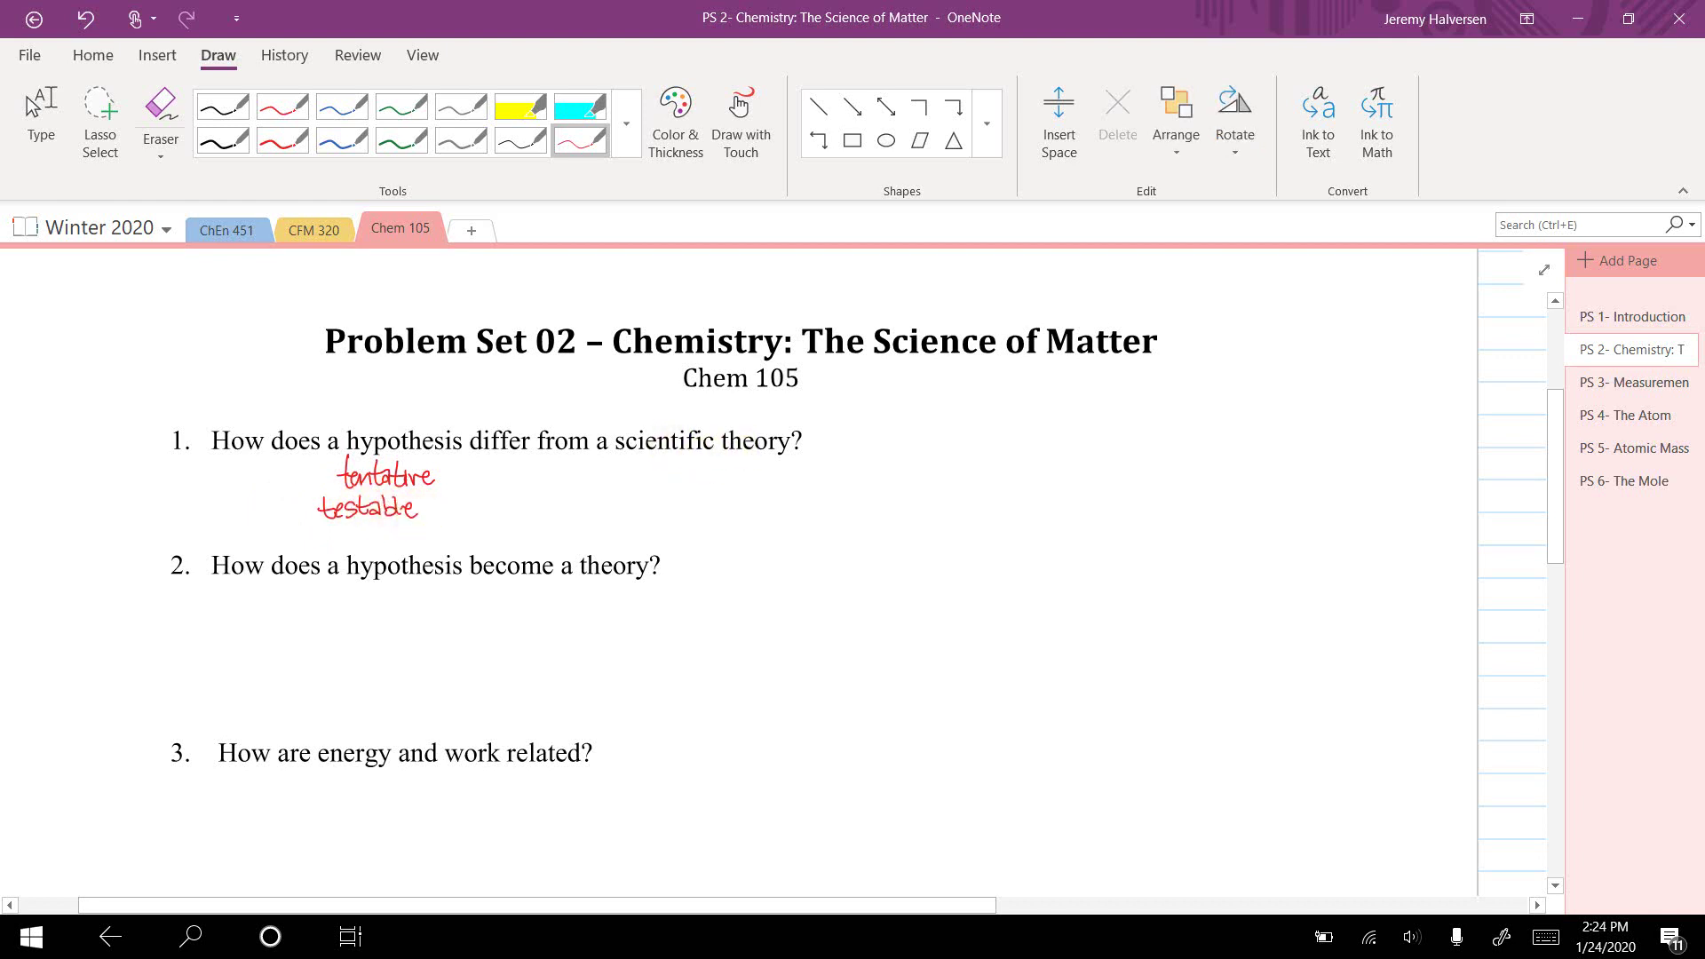
click(890, 631)
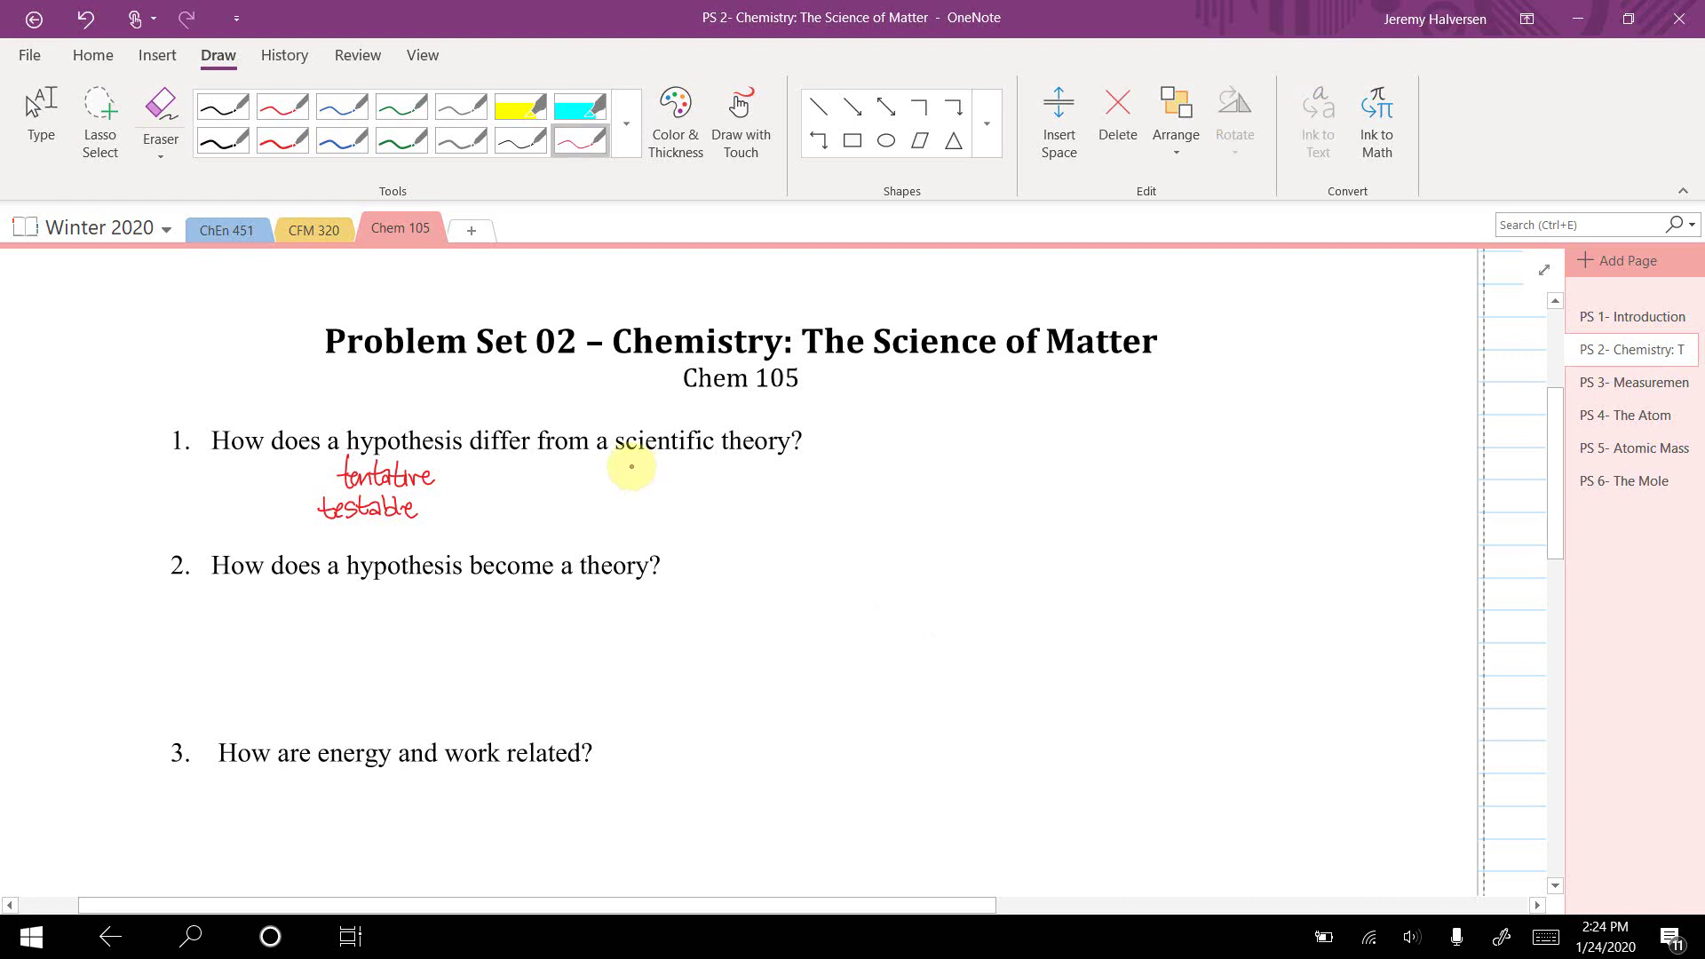
drag(630, 469, 650, 489)
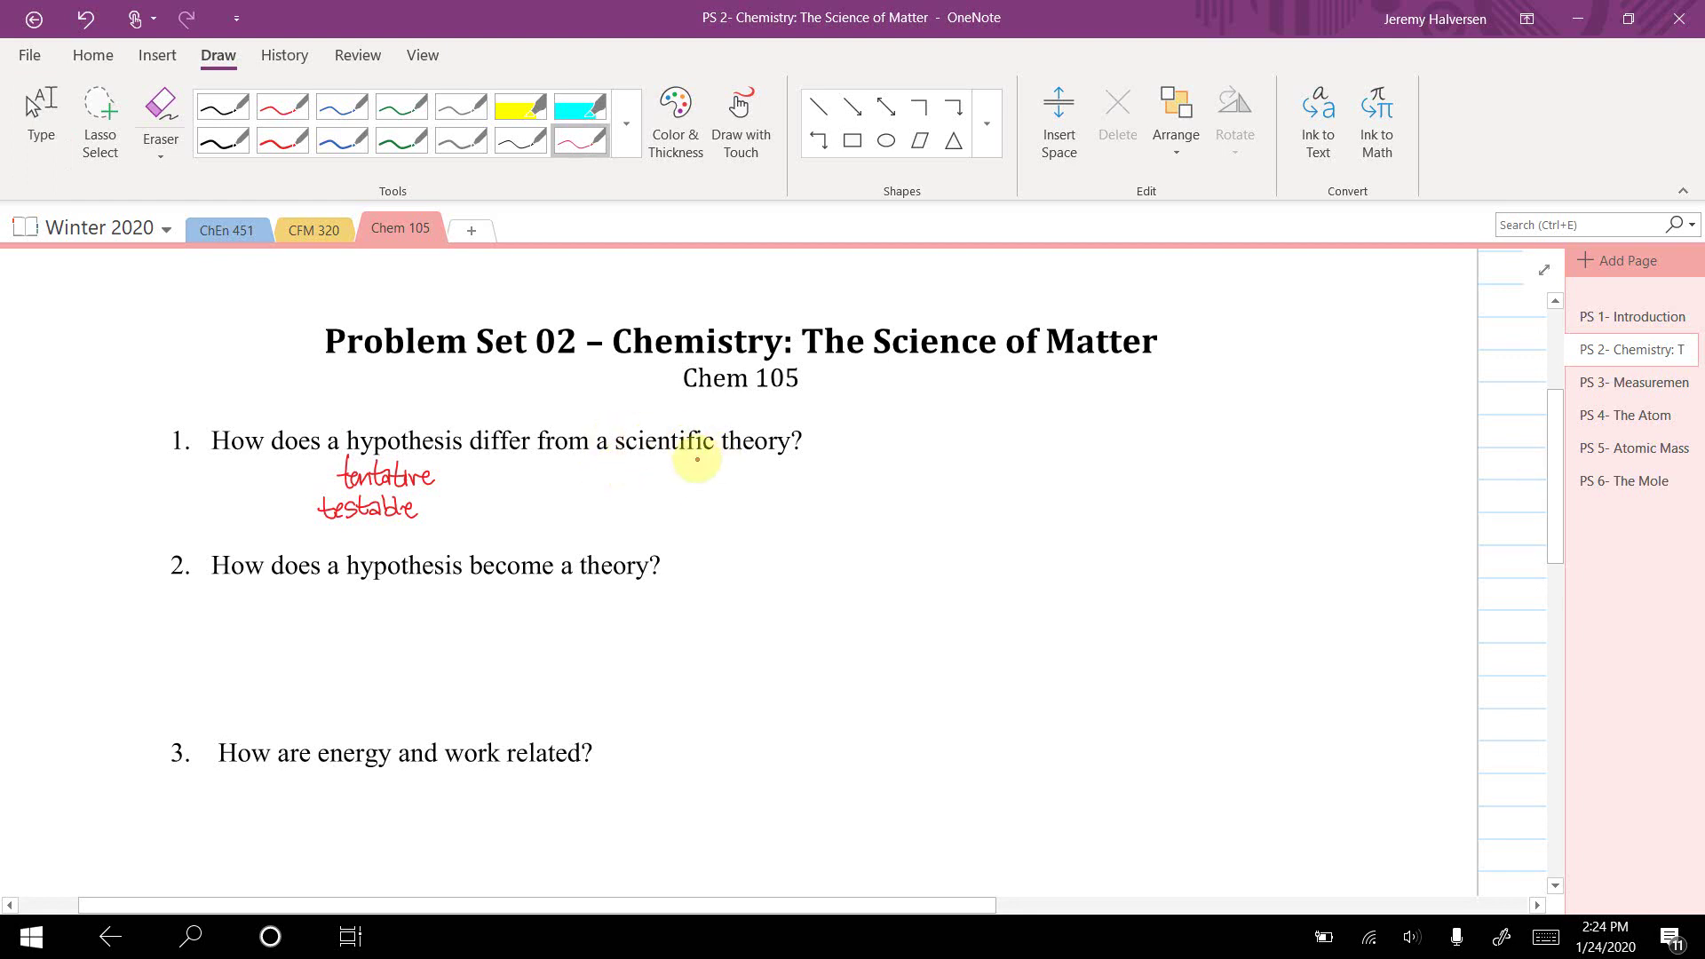
mouse_move(625, 454)
mouse_down()
mouse_move(633, 485)
mouse_move(768, 462)
mouse_up()
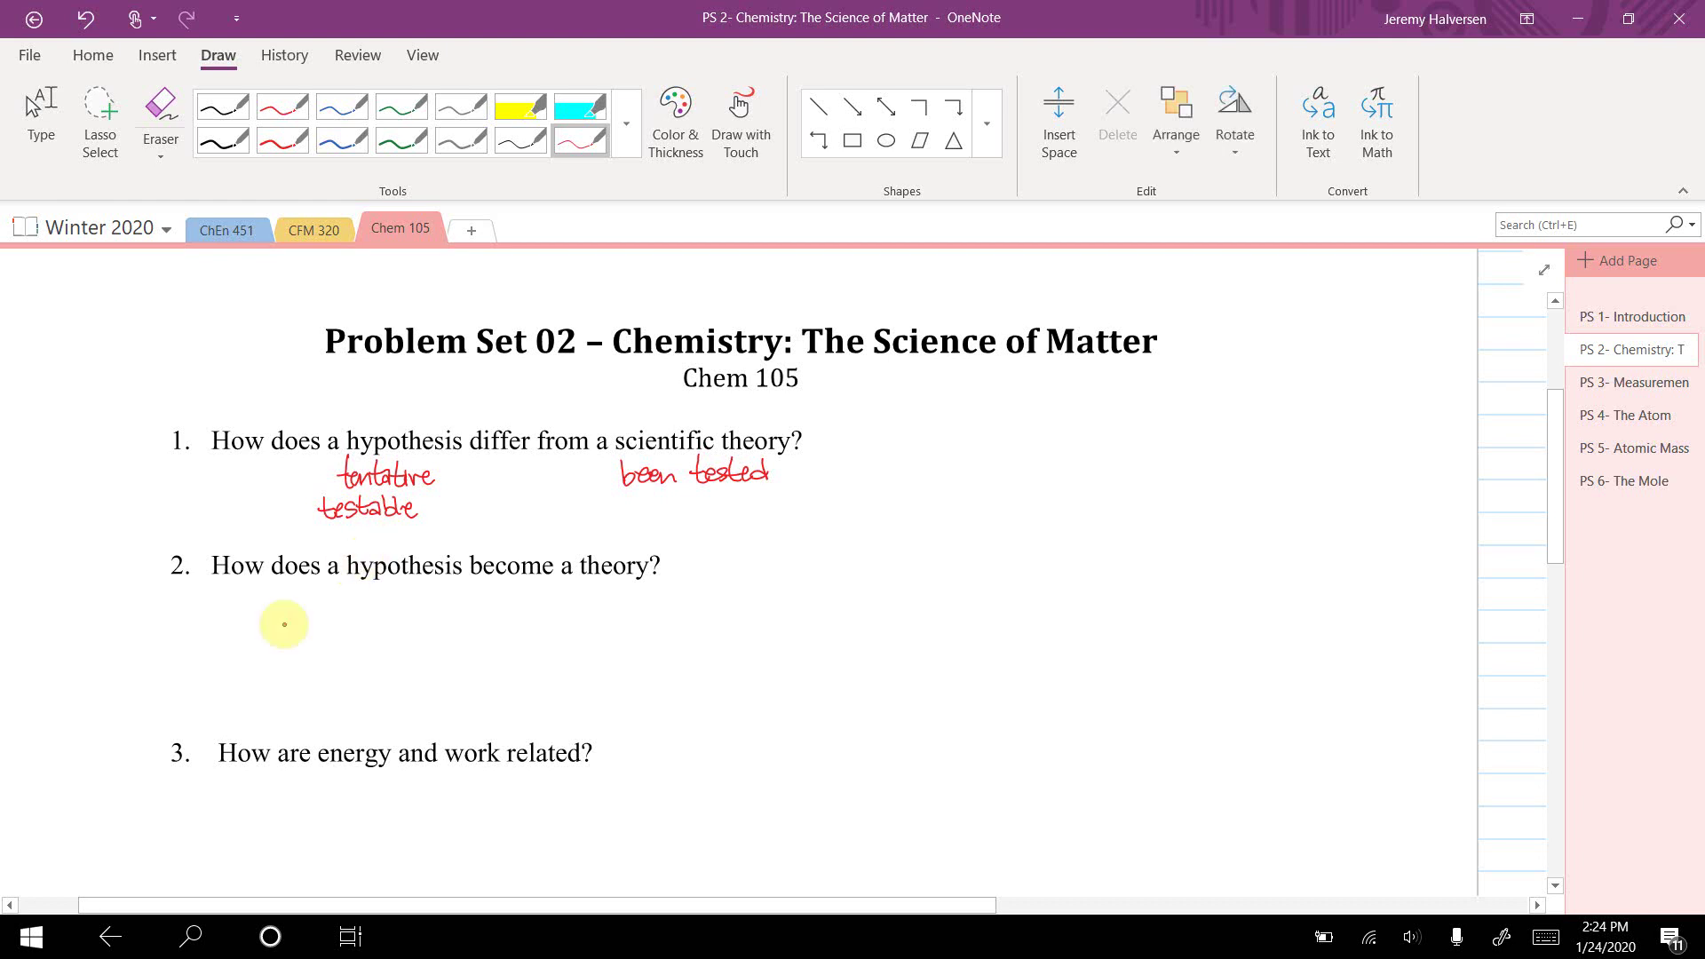
mouse_move(265, 597)
mouse_down()
mouse_move(261, 632)
mouse_move(275, 612)
mouse_move(253, 617)
mouse_move(284, 632)
mouse_move(441, 597)
mouse_move(476, 617)
mouse_move(491, 597)
mouse_move(544, 601)
mouse_move(554, 621)
mouse_up()
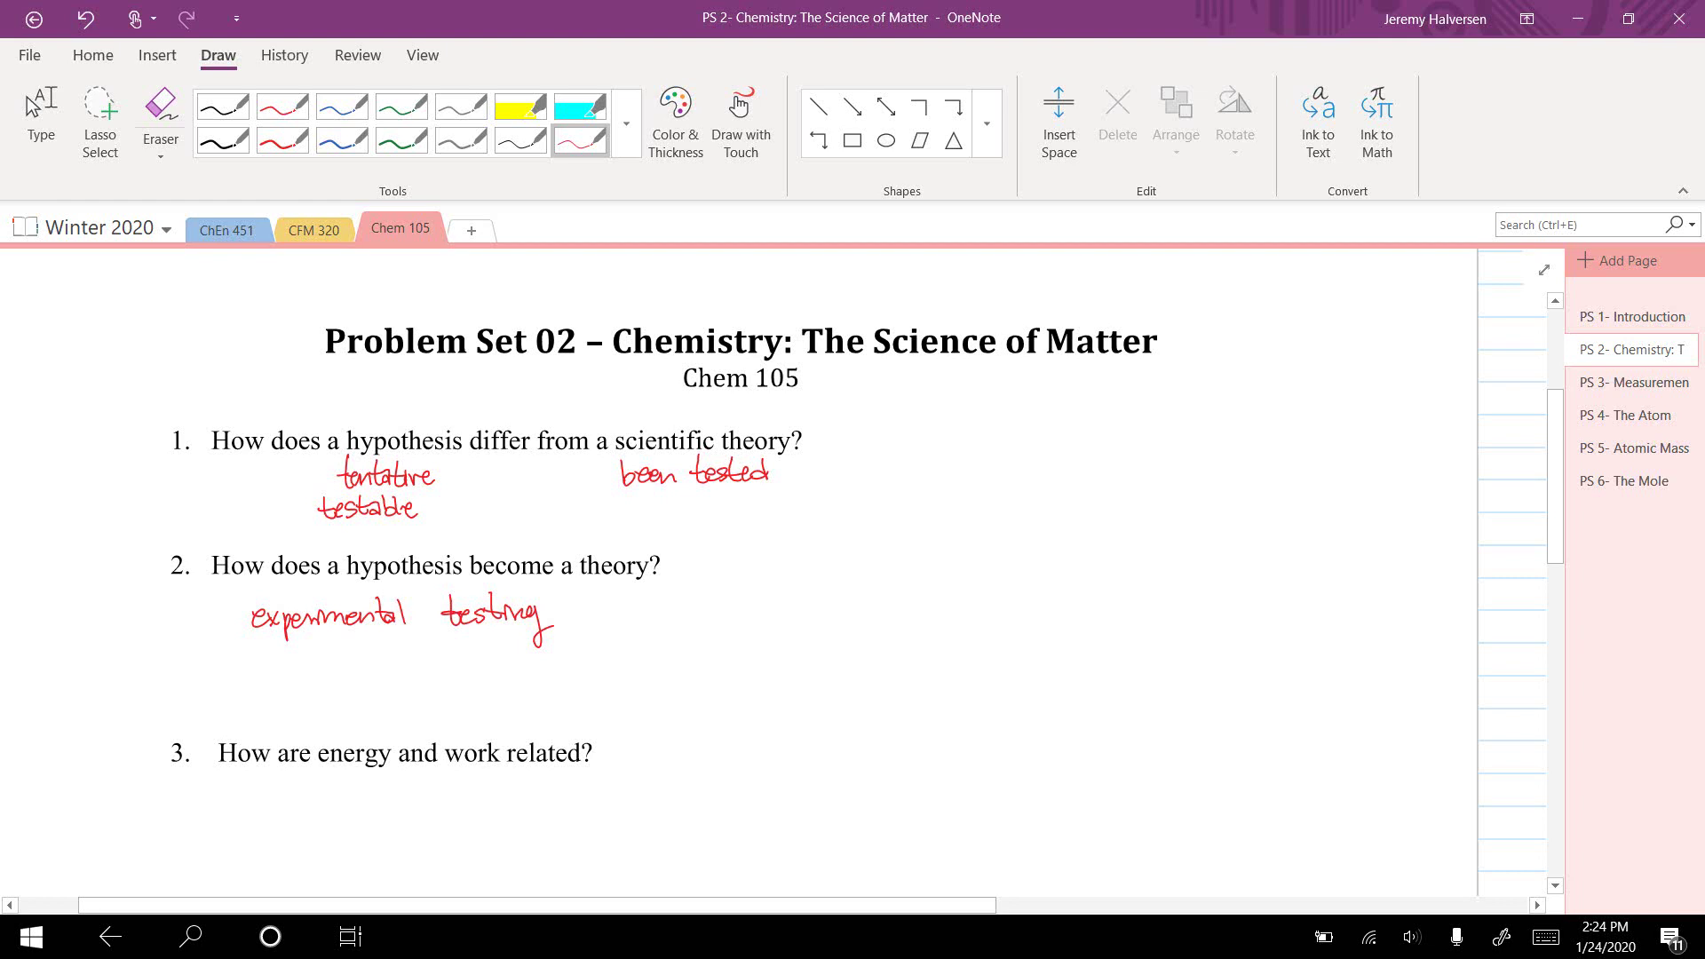
In question 3, handwrite "Joules" beneath the question and branch from "energy" to "capacity to do work"
scroll(569, 639, down, 1)
scroll(569, 639, down, 2)
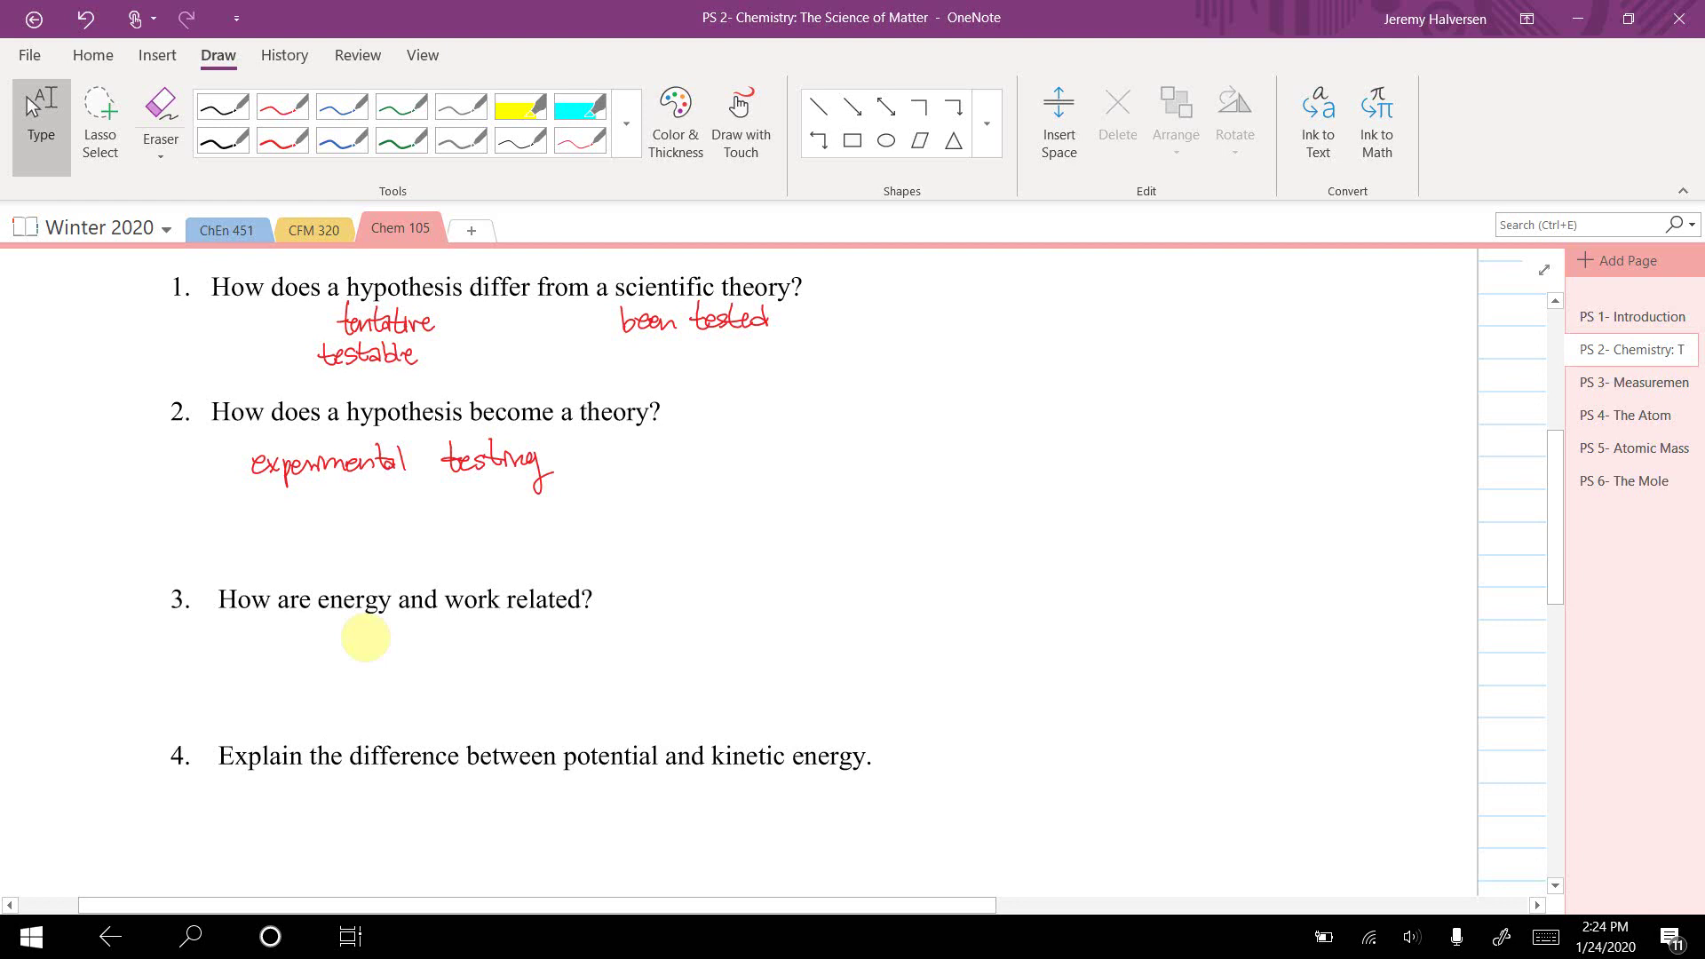
mouse_move(352, 616)
mouse_down()
mouse_move(343, 634)
mouse_move(424, 636)
mouse_up()
click(364, 637)
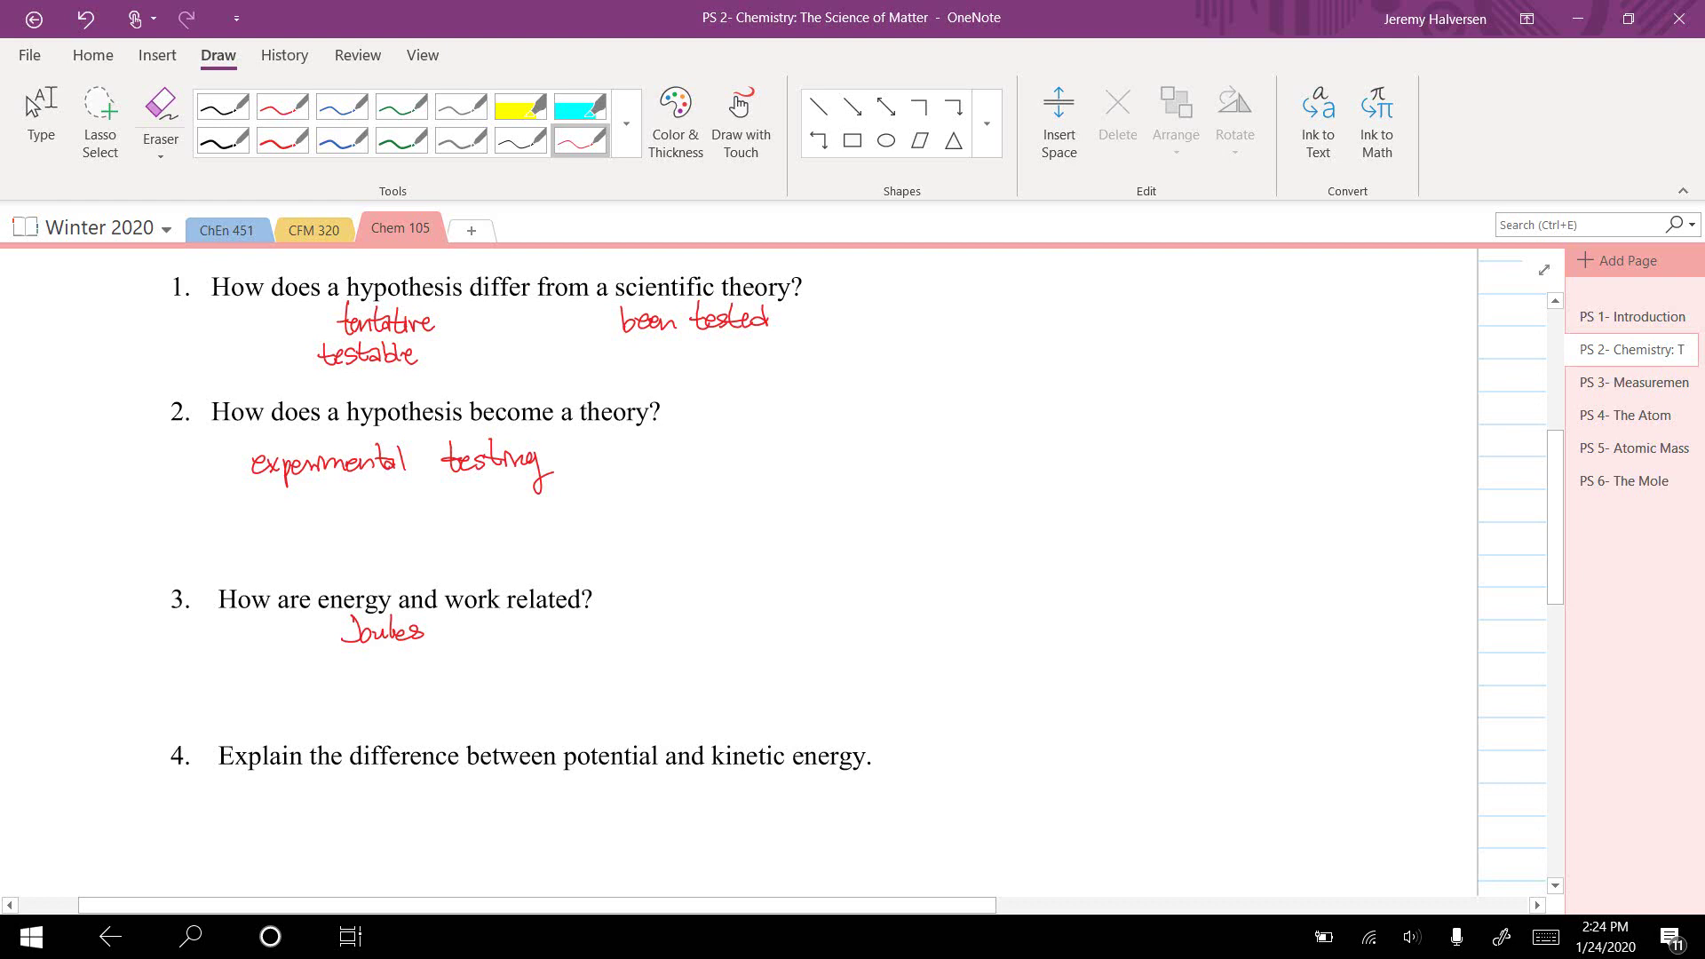
mouse_move(325, 623)
mouse_down()
mouse_move(185, 705)
mouse_move(277, 701)
mouse_move(279, 715)
mouse_move(302, 695)
mouse_move(417, 696)
mouse_up()
click(294, 678)
Draw a branch line from "work" in question 3 and handwrite "applying force over distance" at its end
drag(480, 615, 524, 662)
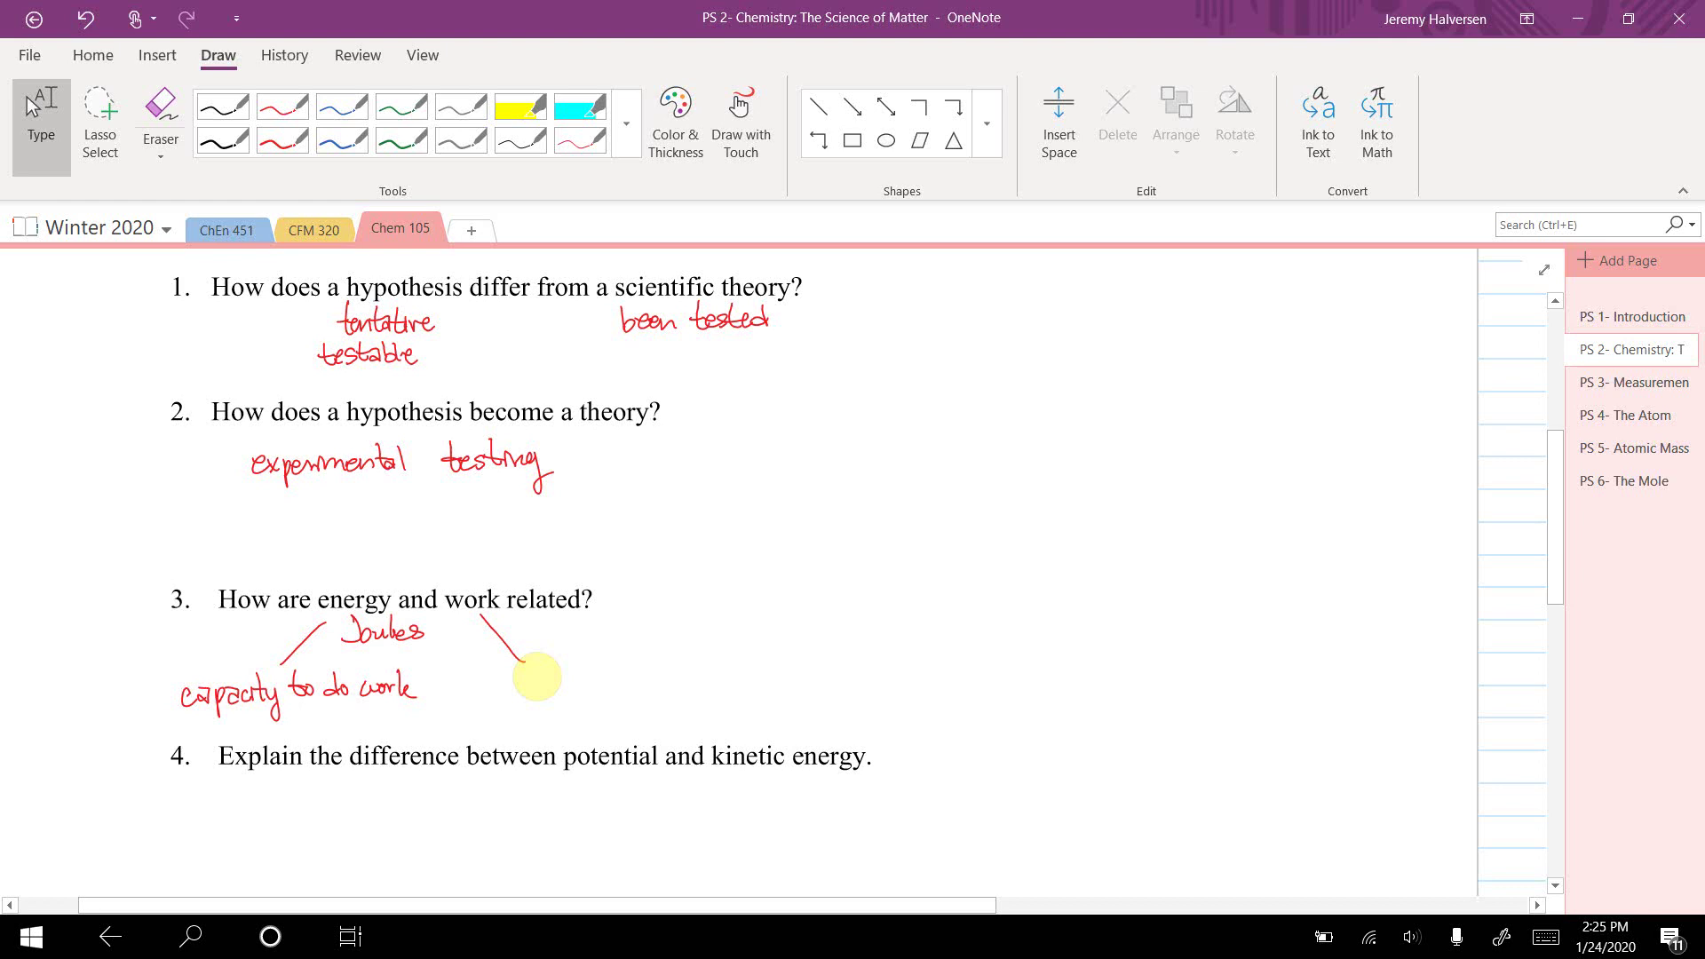
drag(429, 728, 410, 700)
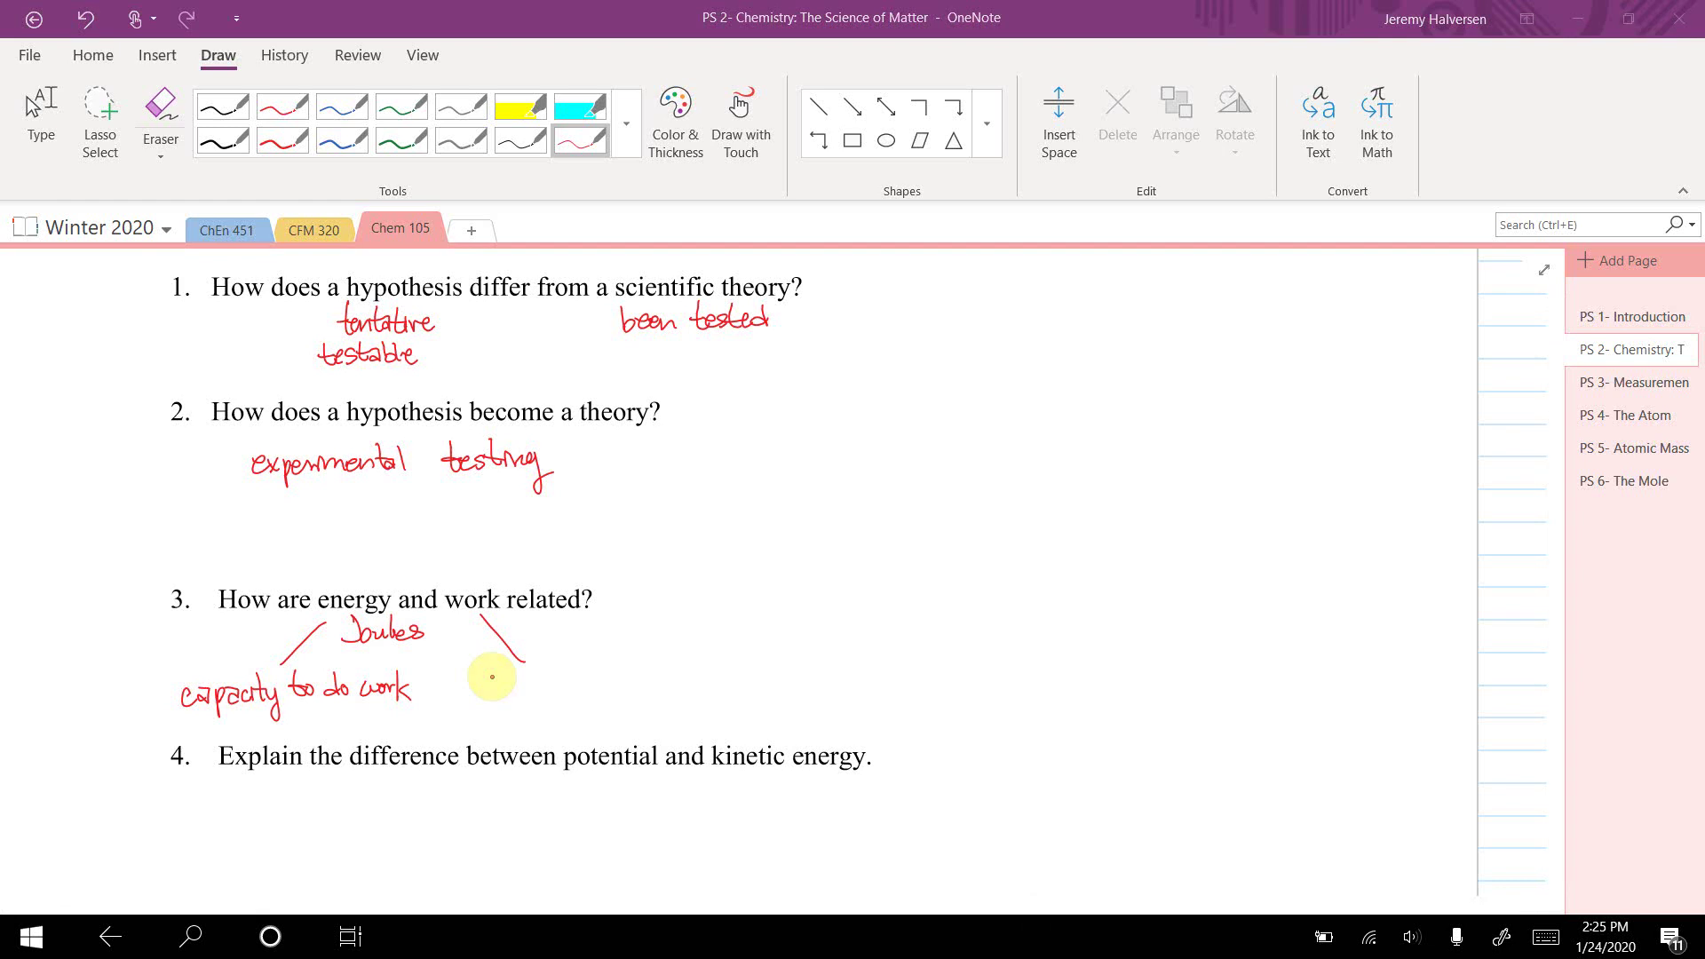
mouse_move(503, 684)
mouse_down()
mouse_move(737, 682)
mouse_move(767, 663)
mouse_move(862, 686)
mouse_up()
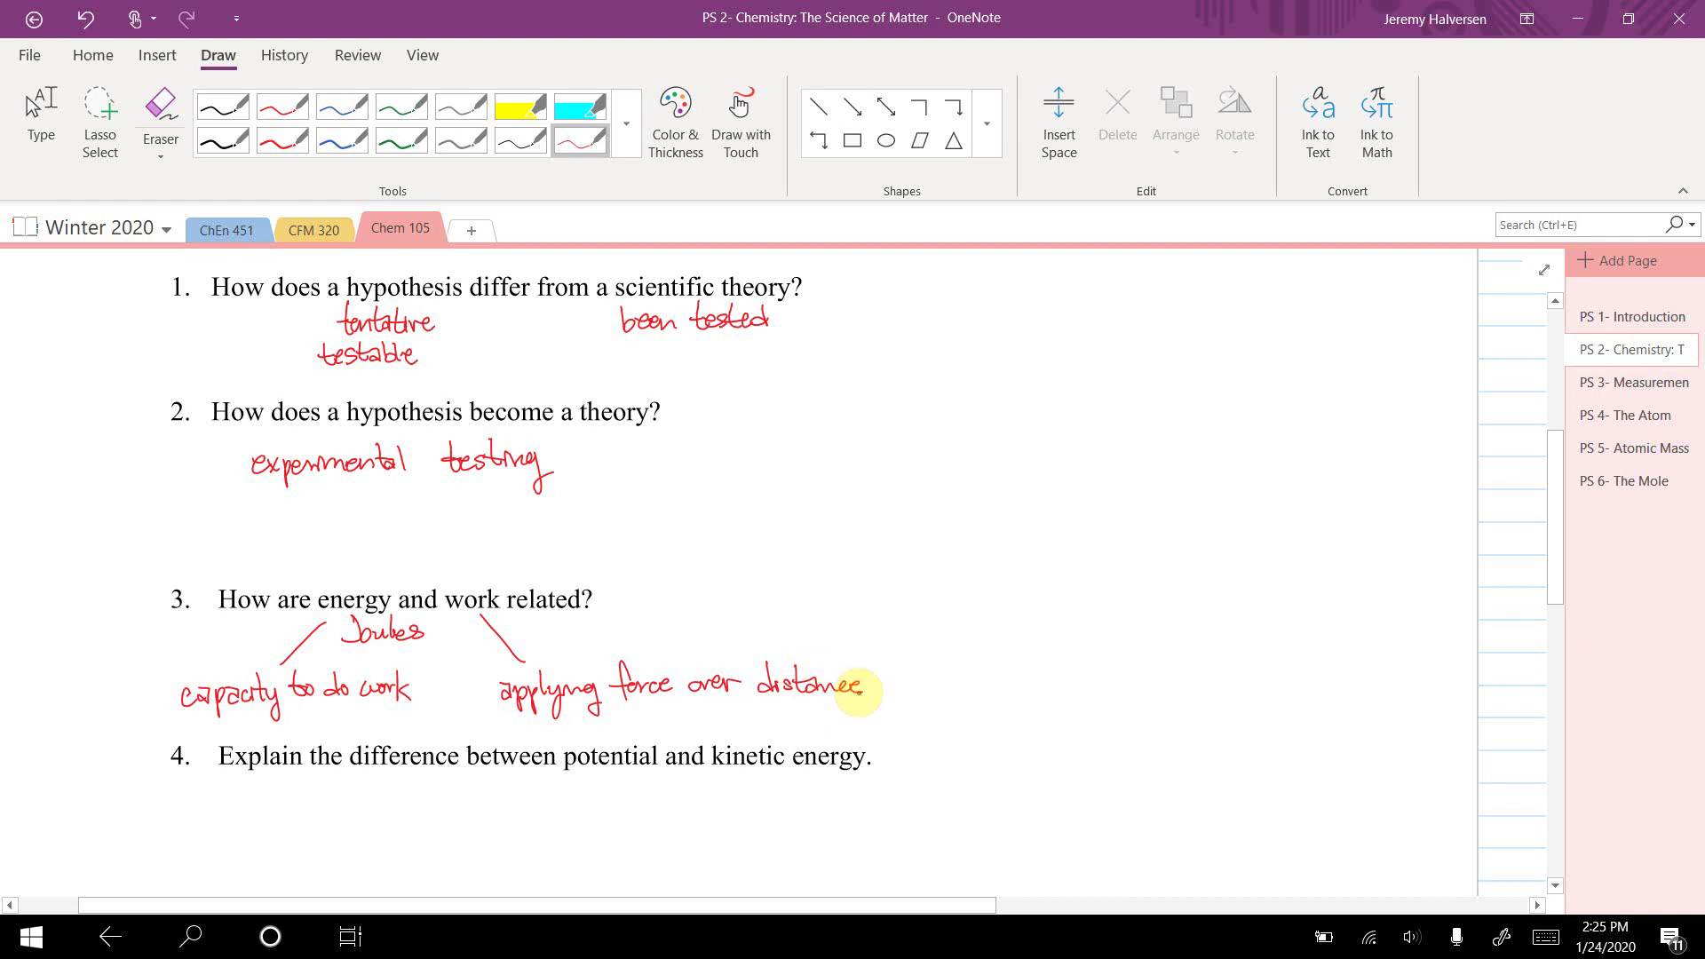
In question 4, draw branch lines labelling "kinetic" with "motion" and "potential" with "position"
scroll(746, 568, down, 1)
key(Escape)
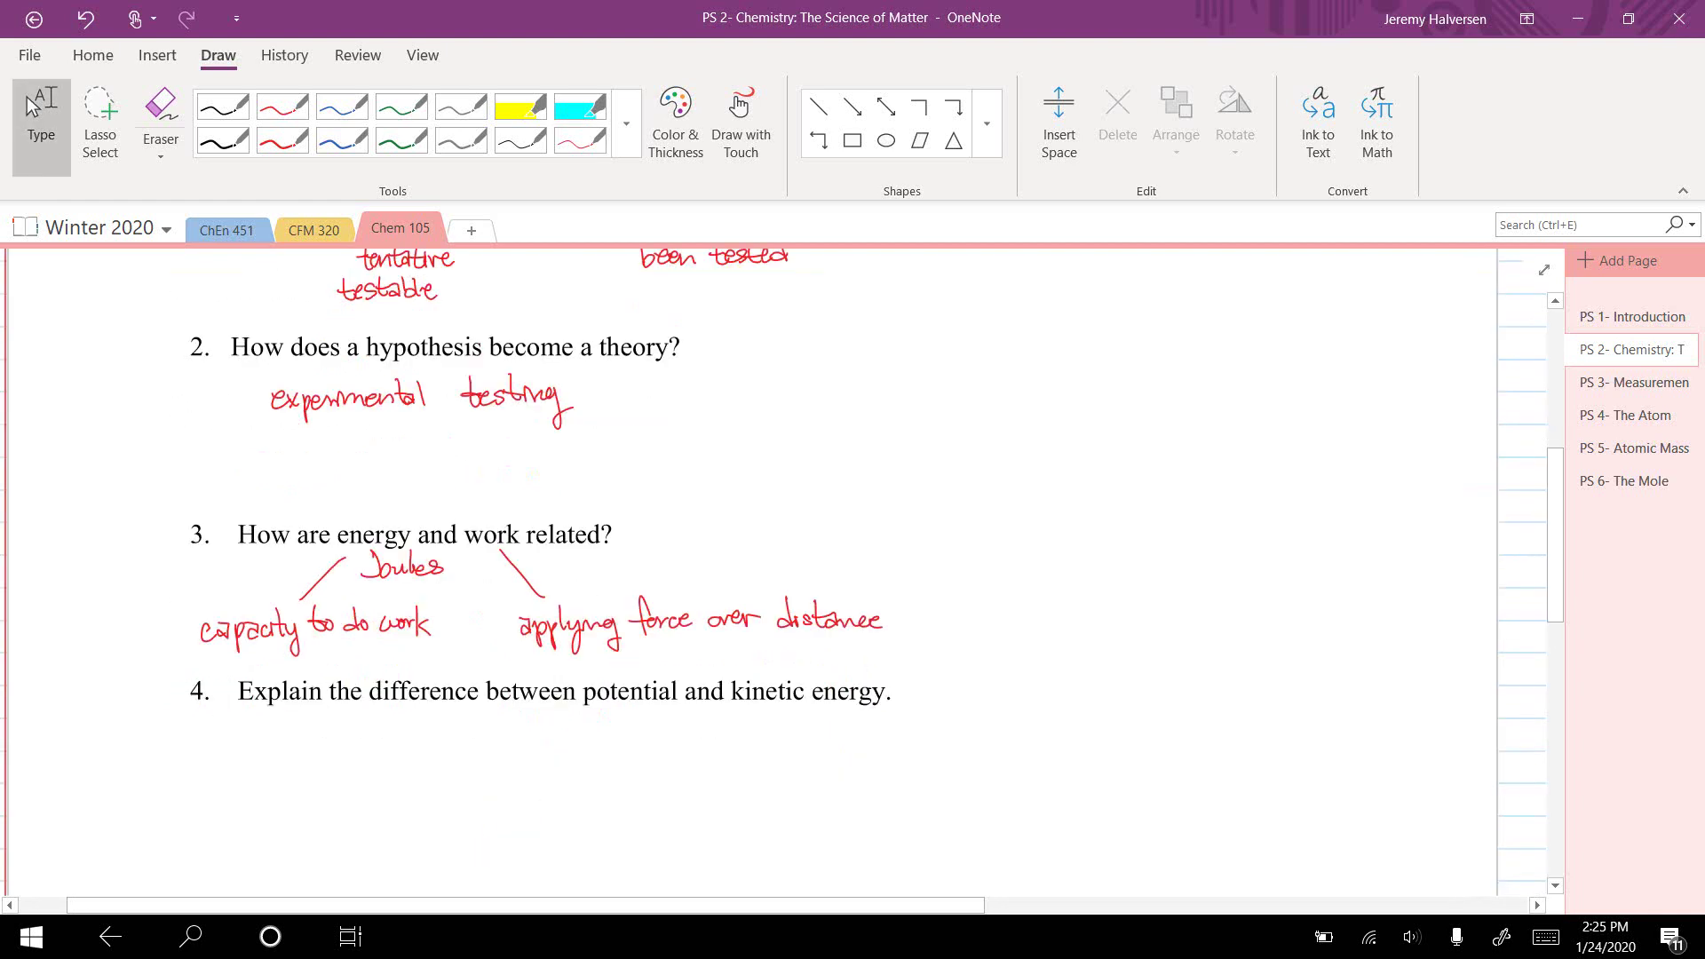
scroll(769, 622, down, 1)
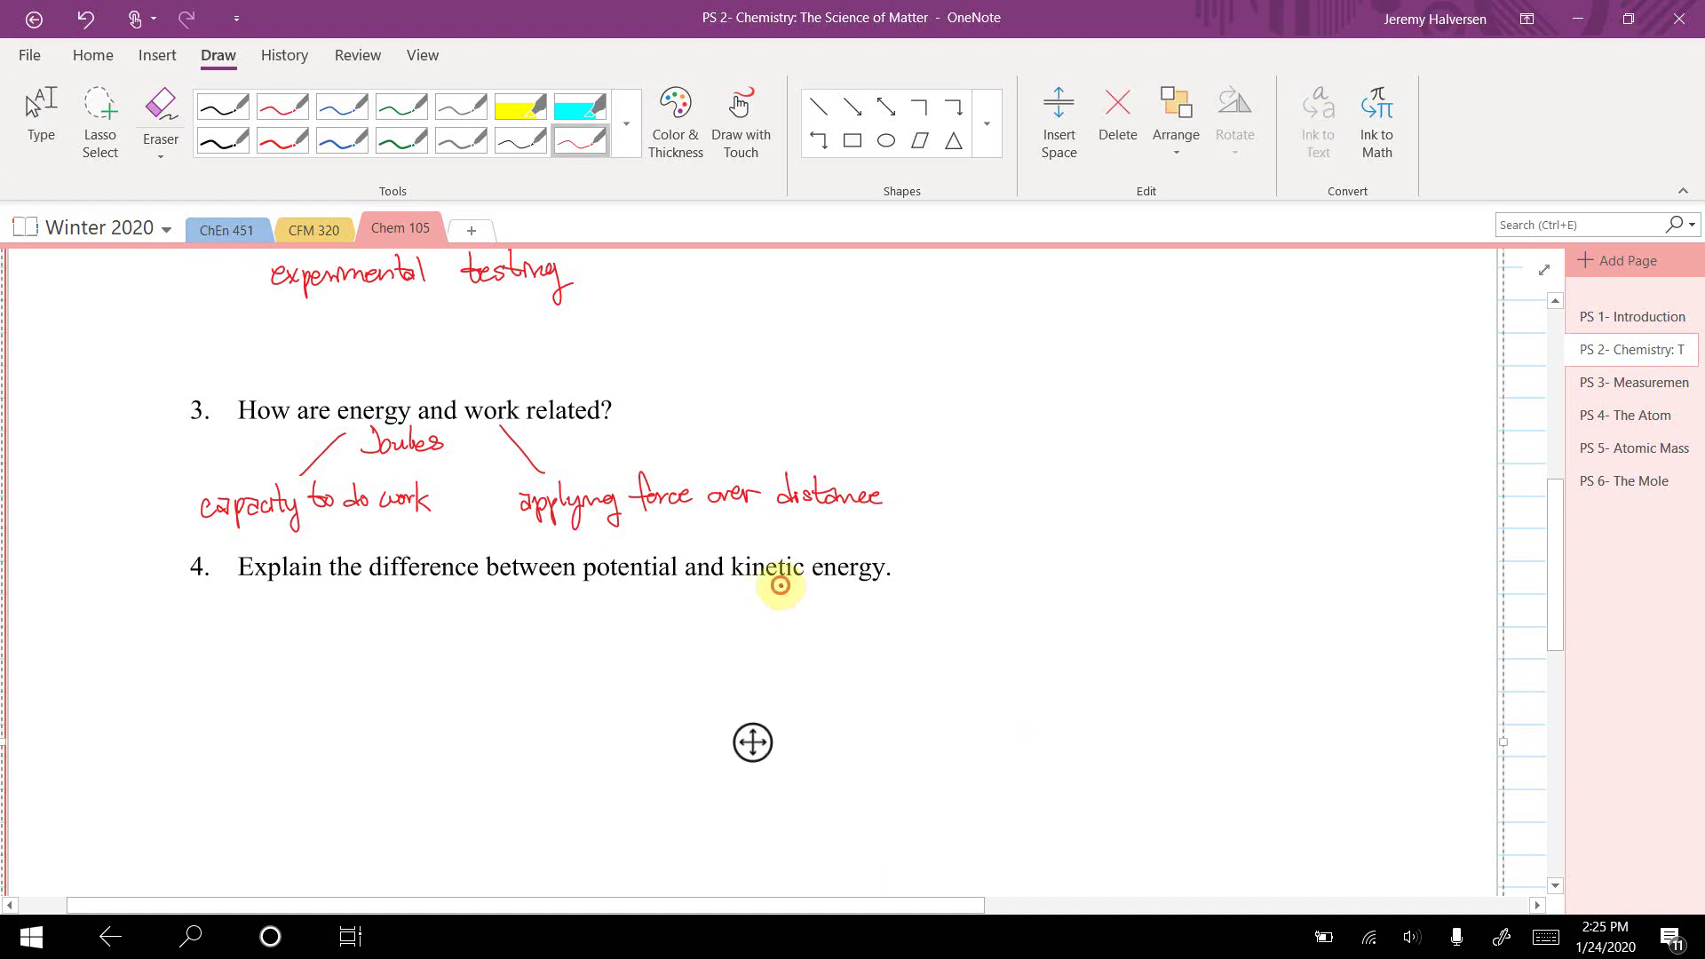
mouse_move(781, 585)
mouse_down()
mouse_move(851, 616)
mouse_move(907, 613)
mouse_up()
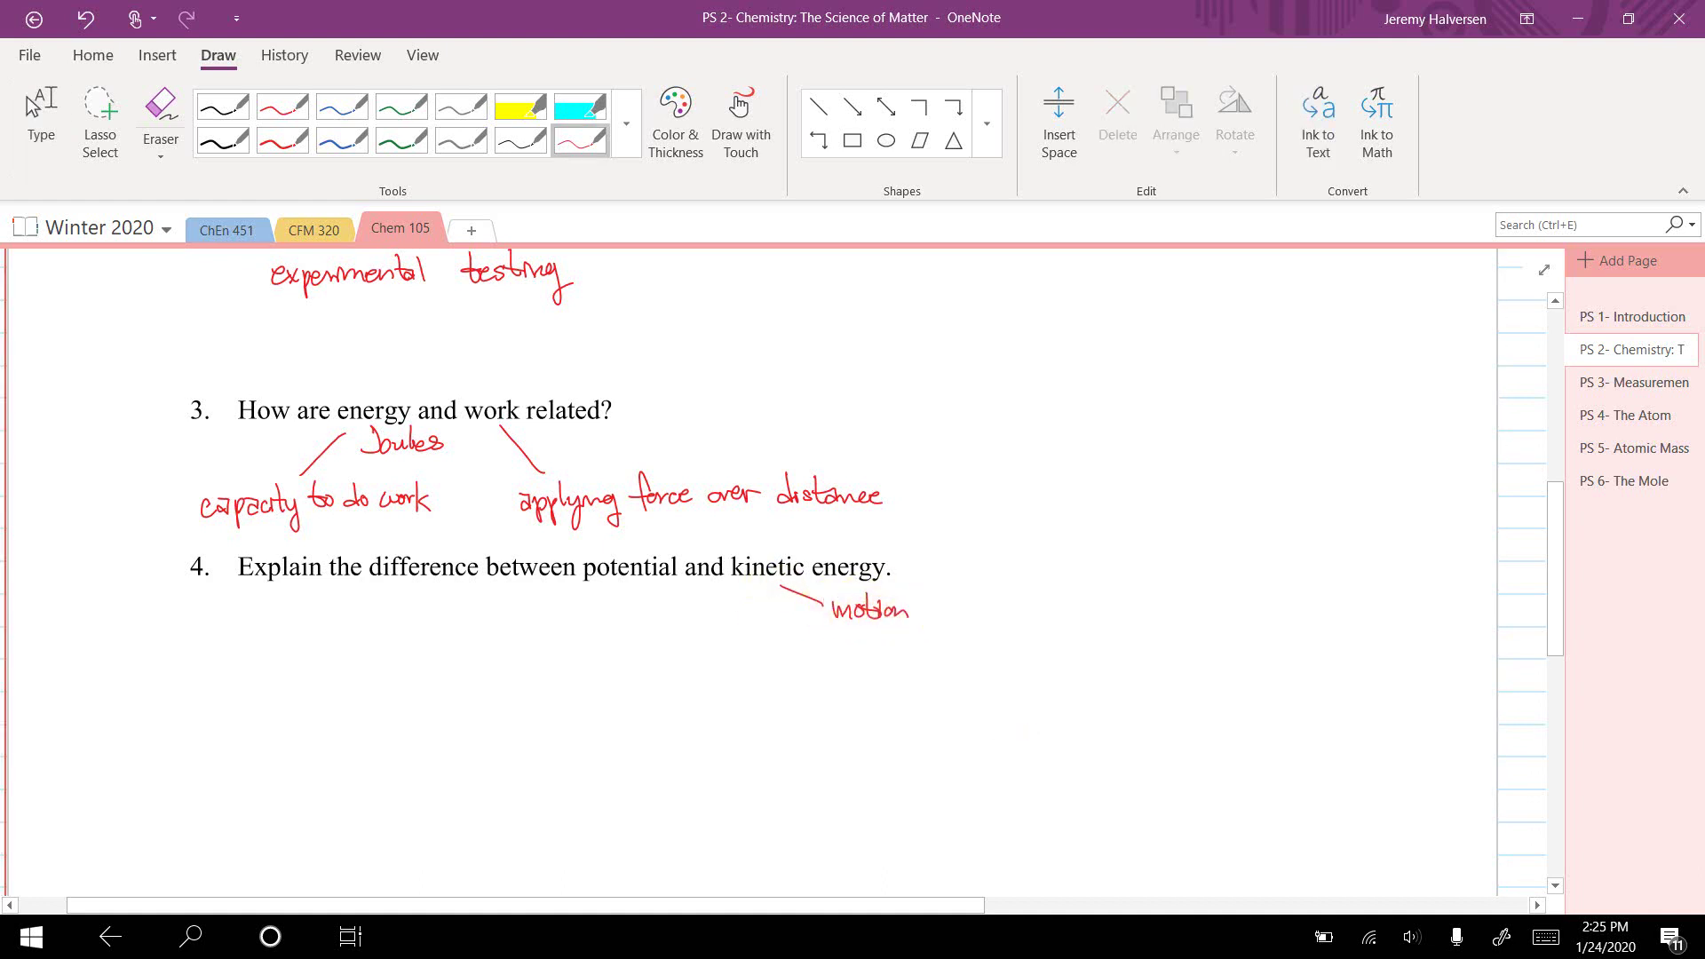
drag(580, 594, 636, 570)
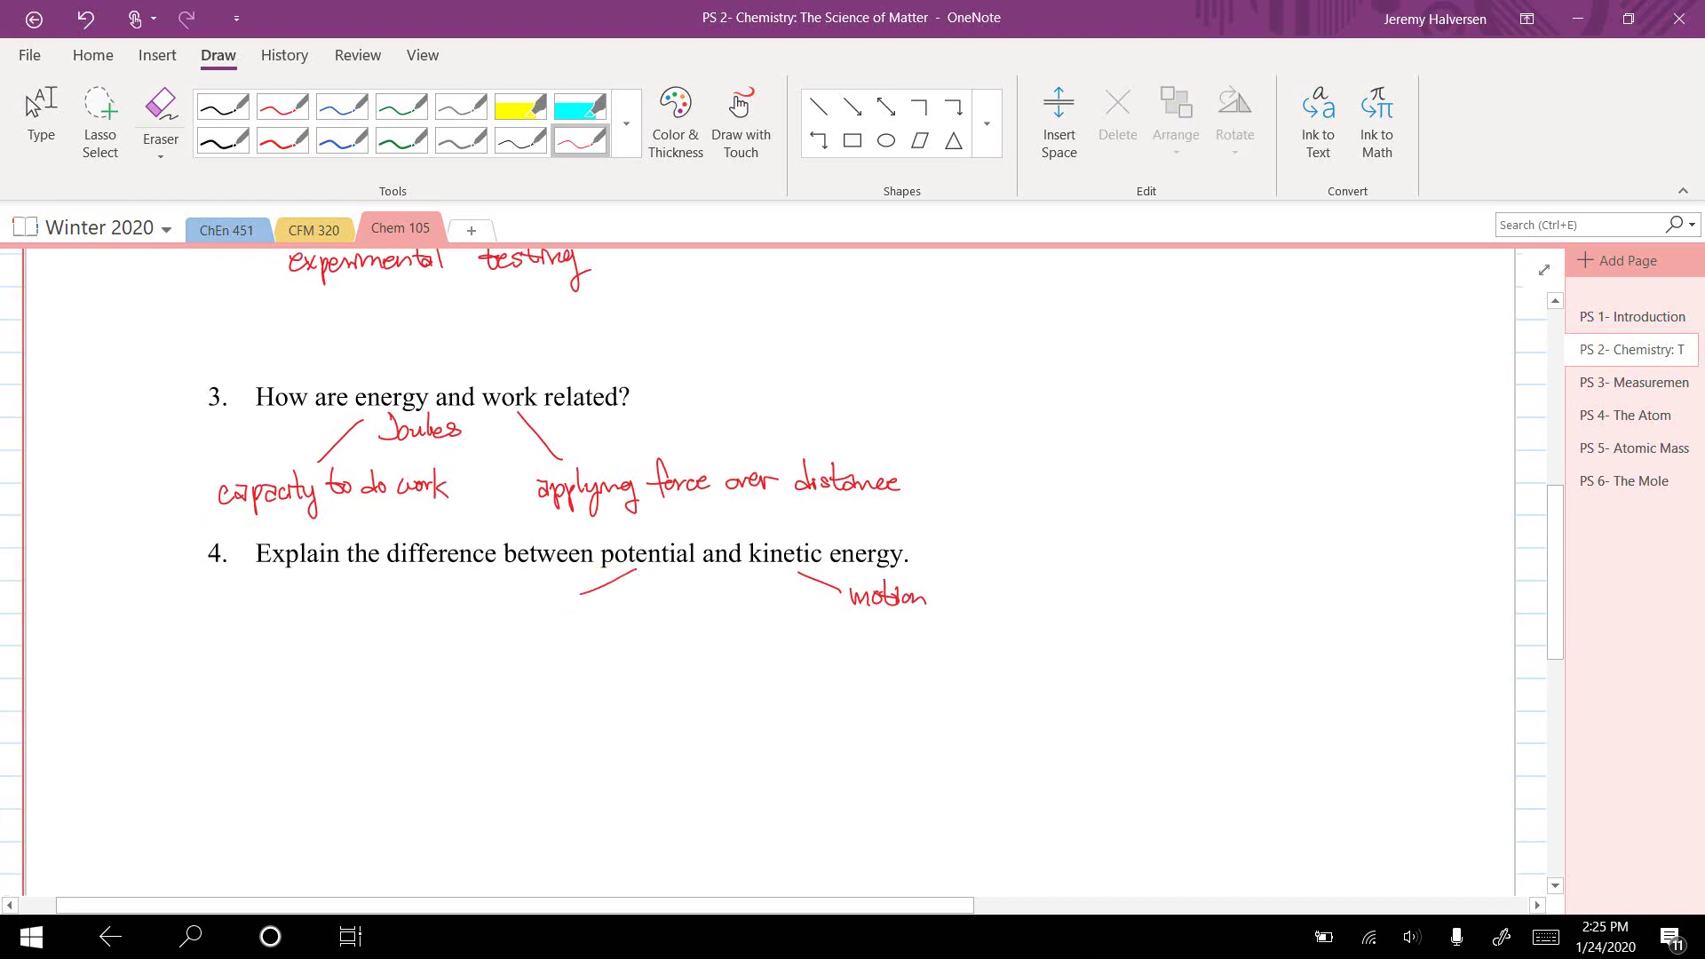
mouse_move(519, 595)
mouse_down()
mouse_move(521, 616)
mouse_move(566, 592)
mouse_move(573, 611)
mouse_move(613, 604)
mouse_up()
Sketch a U-shaped half-pipe below question 4 with a stick-figure skater standing at its base
mouse_move(214, 695)
mouse_down()
mouse_move(264, 793)
mouse_move(365, 811)
mouse_move(468, 745)
mouse_move(481, 701)
mouse_up()
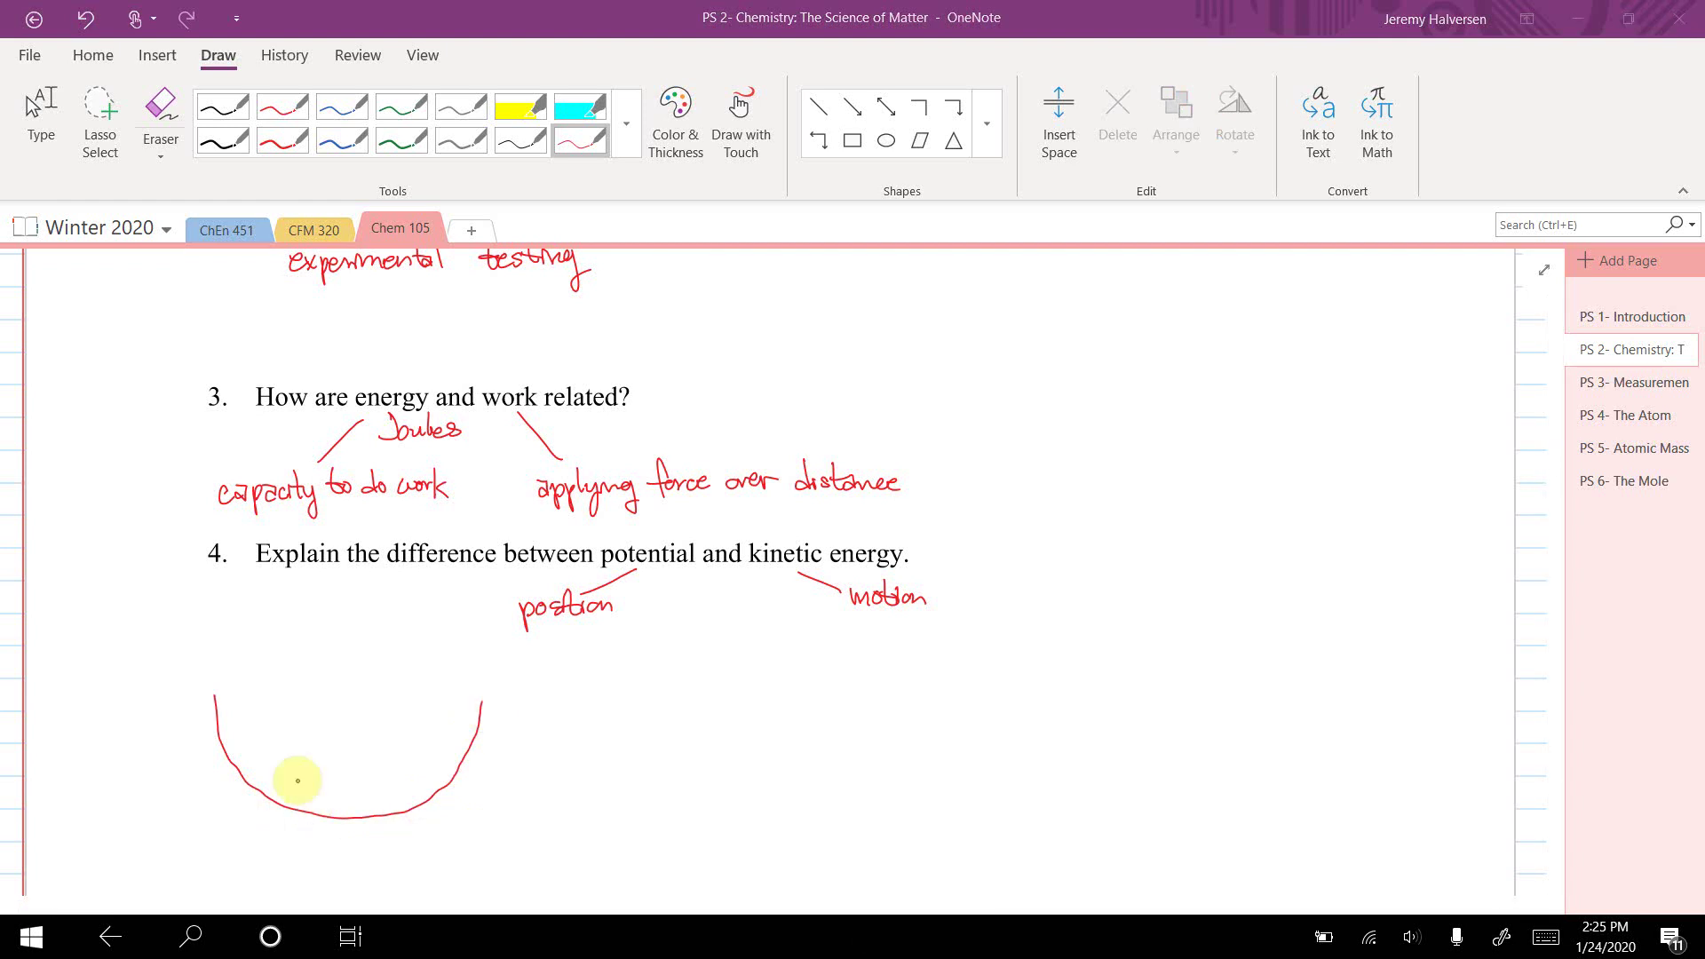
mouse_move(342, 766)
mouse_down()
mouse_move(340, 805)
mouse_move(358, 807)
mouse_move(339, 793)
mouse_up()
click(458, 646)
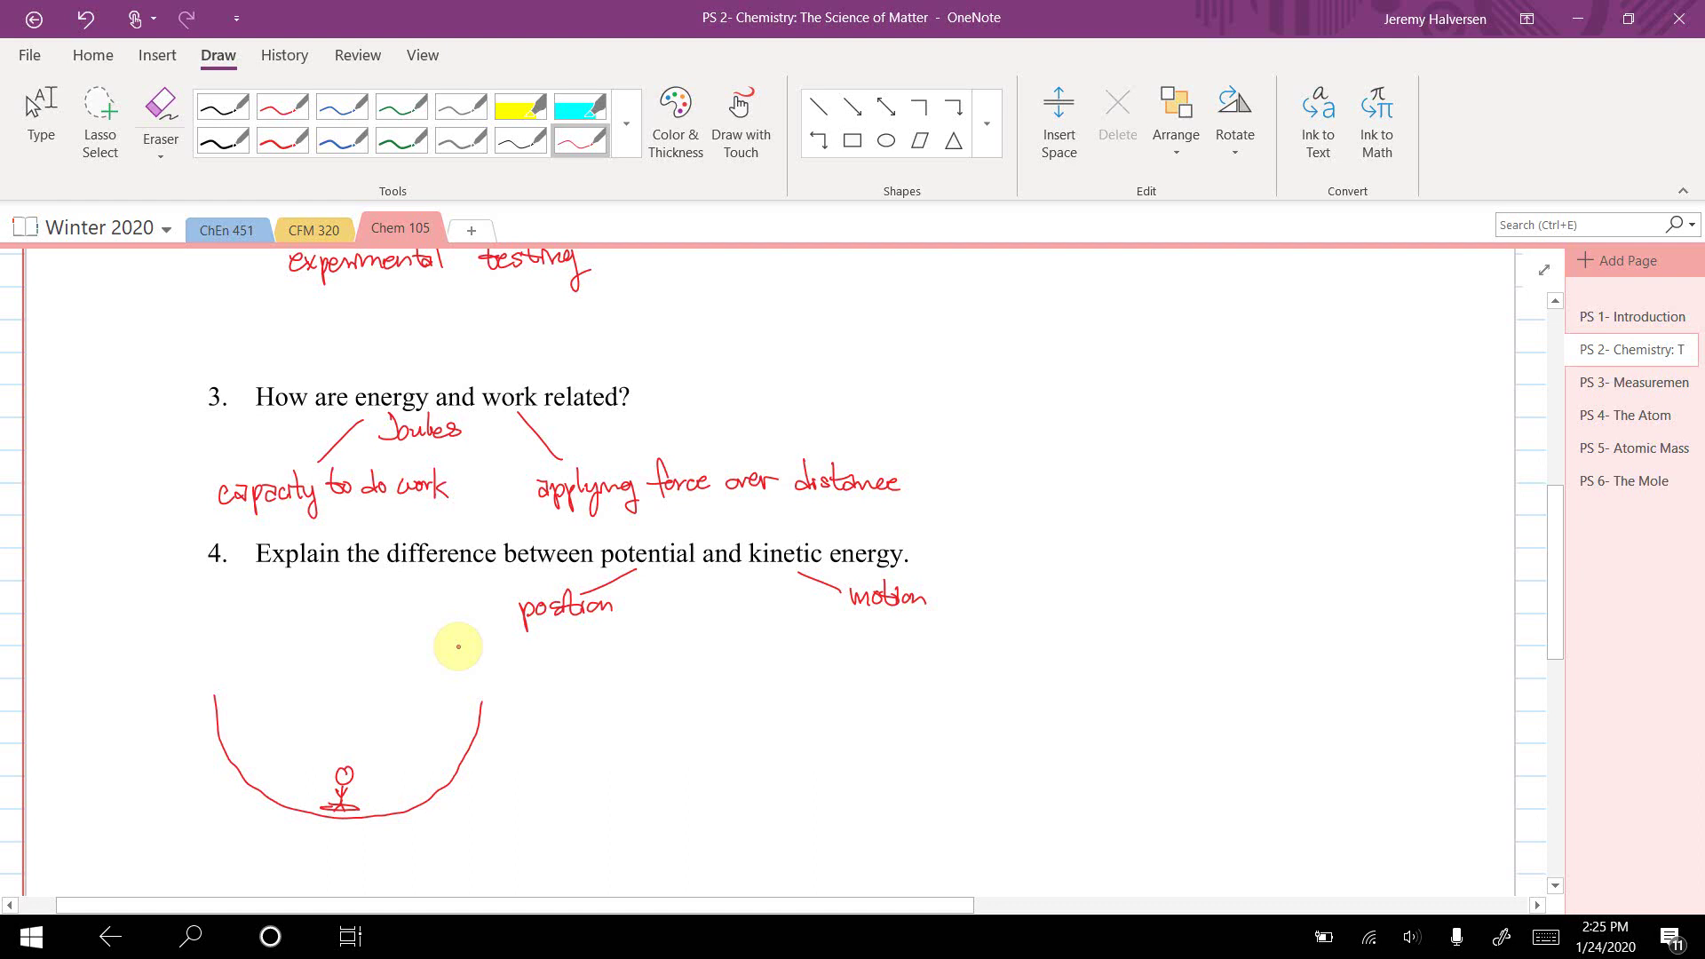
Add a sideways skater above the half-pipe's right edge, labelled "KE=0" and "PE=↑", and flat ledges at both rims
mouse_move(451, 638)
mouse_down()
mouse_move(476, 641)
mouse_move(483, 666)
mouse_move(483, 647)
mouse_move(461, 661)
mouse_up()
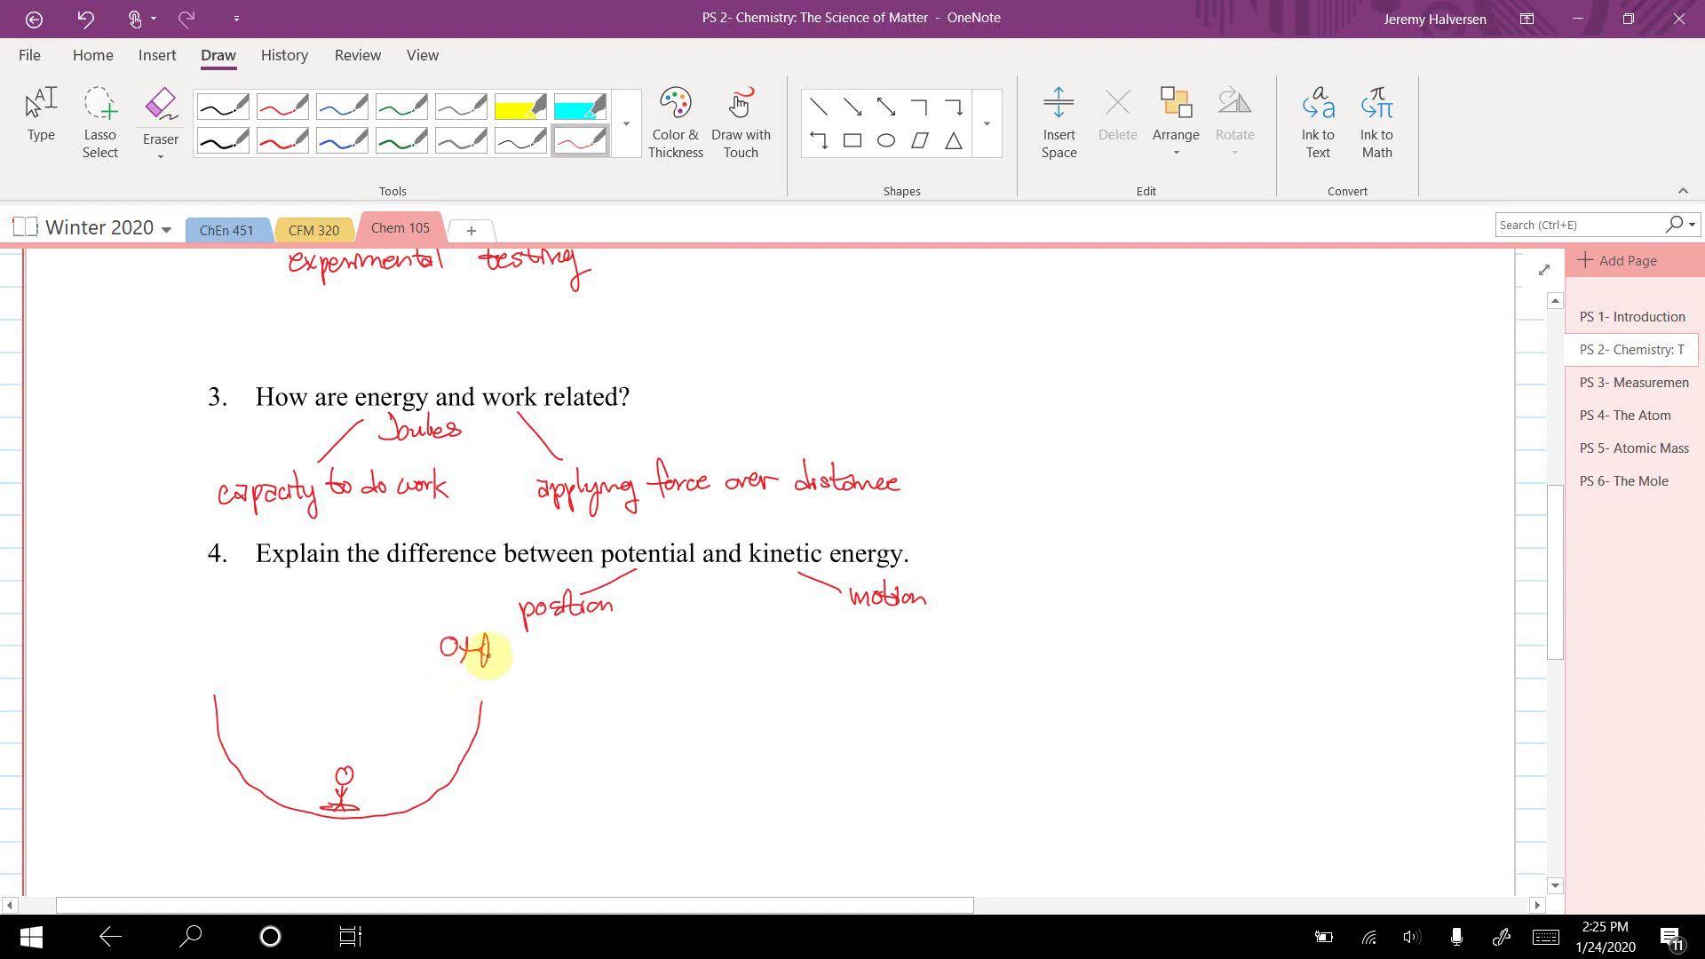
drag(481, 699, 514, 705)
drag(215, 693, 190, 692)
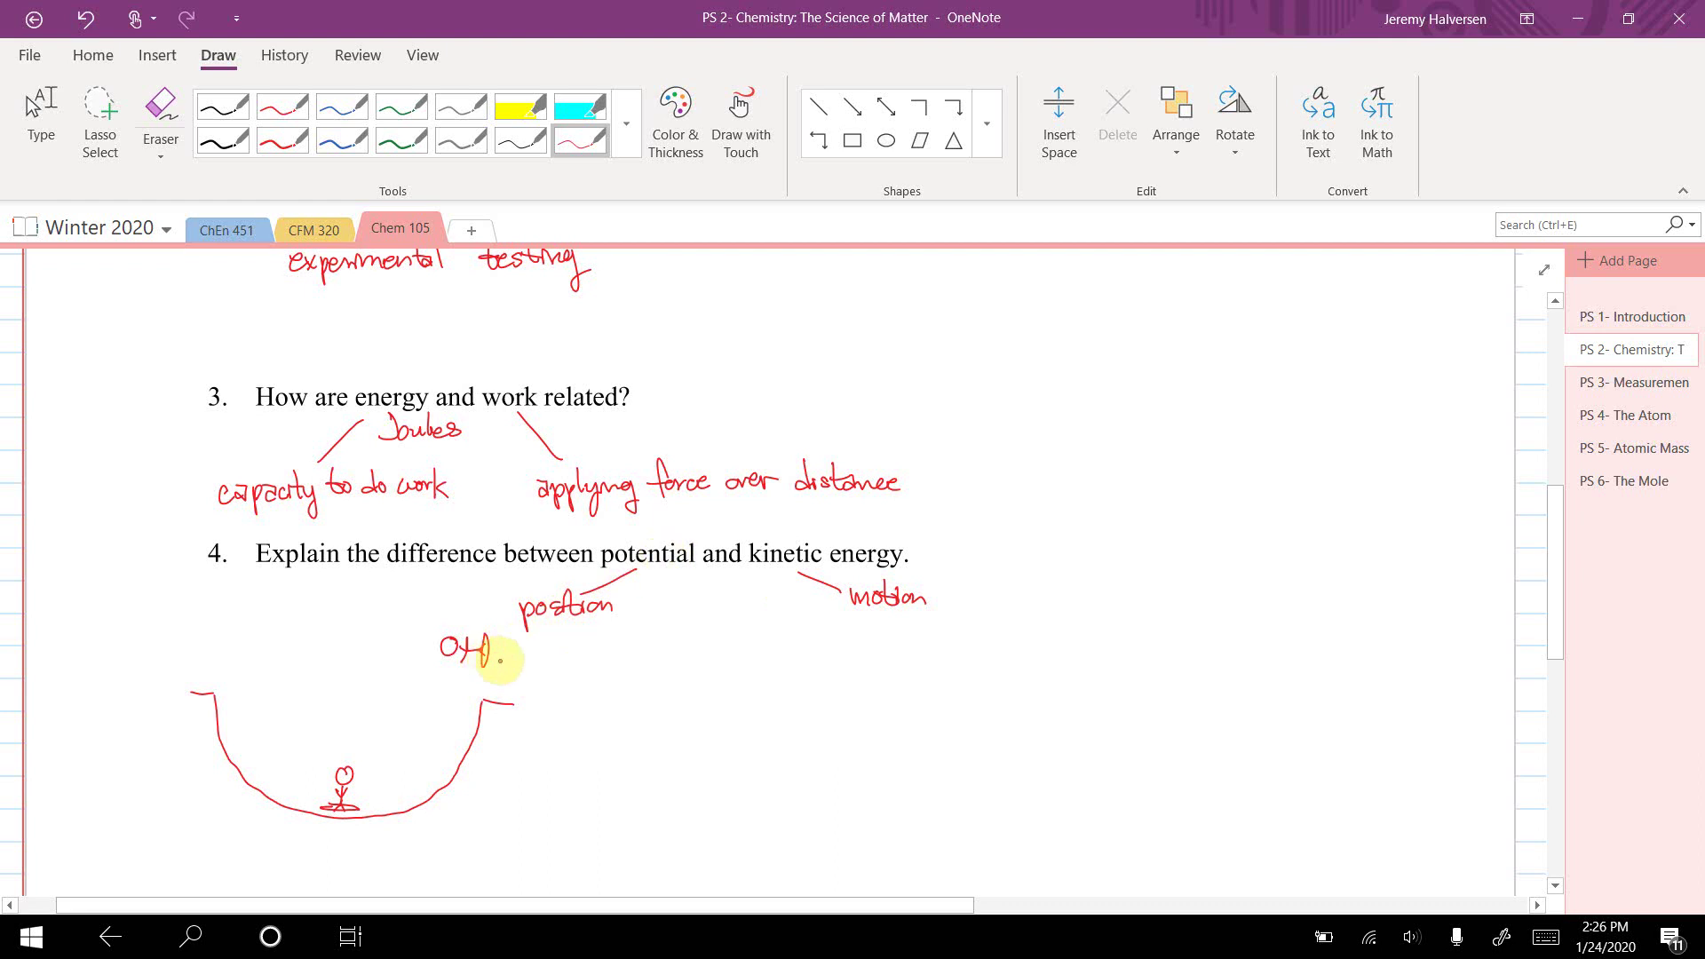
mouse_move(368, 626)
mouse_down()
mouse_move(366, 655)
mouse_move(417, 638)
mouse_move(358, 674)
mouse_move(391, 677)
mouse_up()
drag(402, 668, 424, 659)
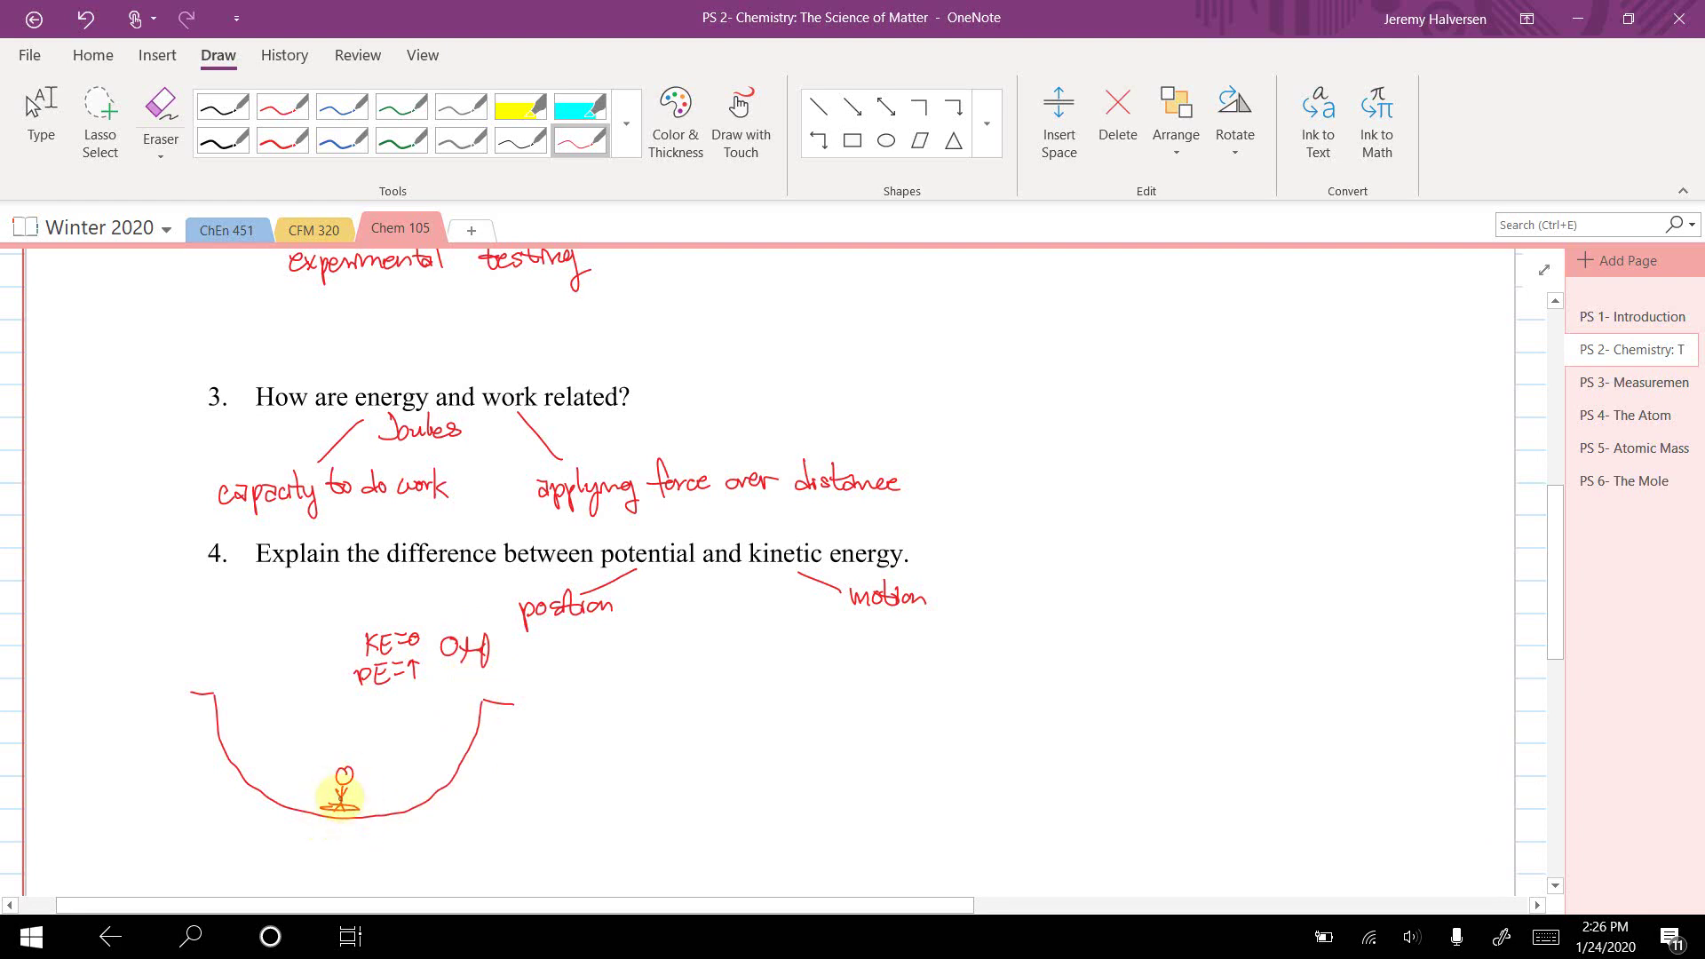
Handwrite "PE=0" and "KE=↑" beneath the skater at the base of the half-pipe
key(Escape)
scroll(426, 761, down, 1)
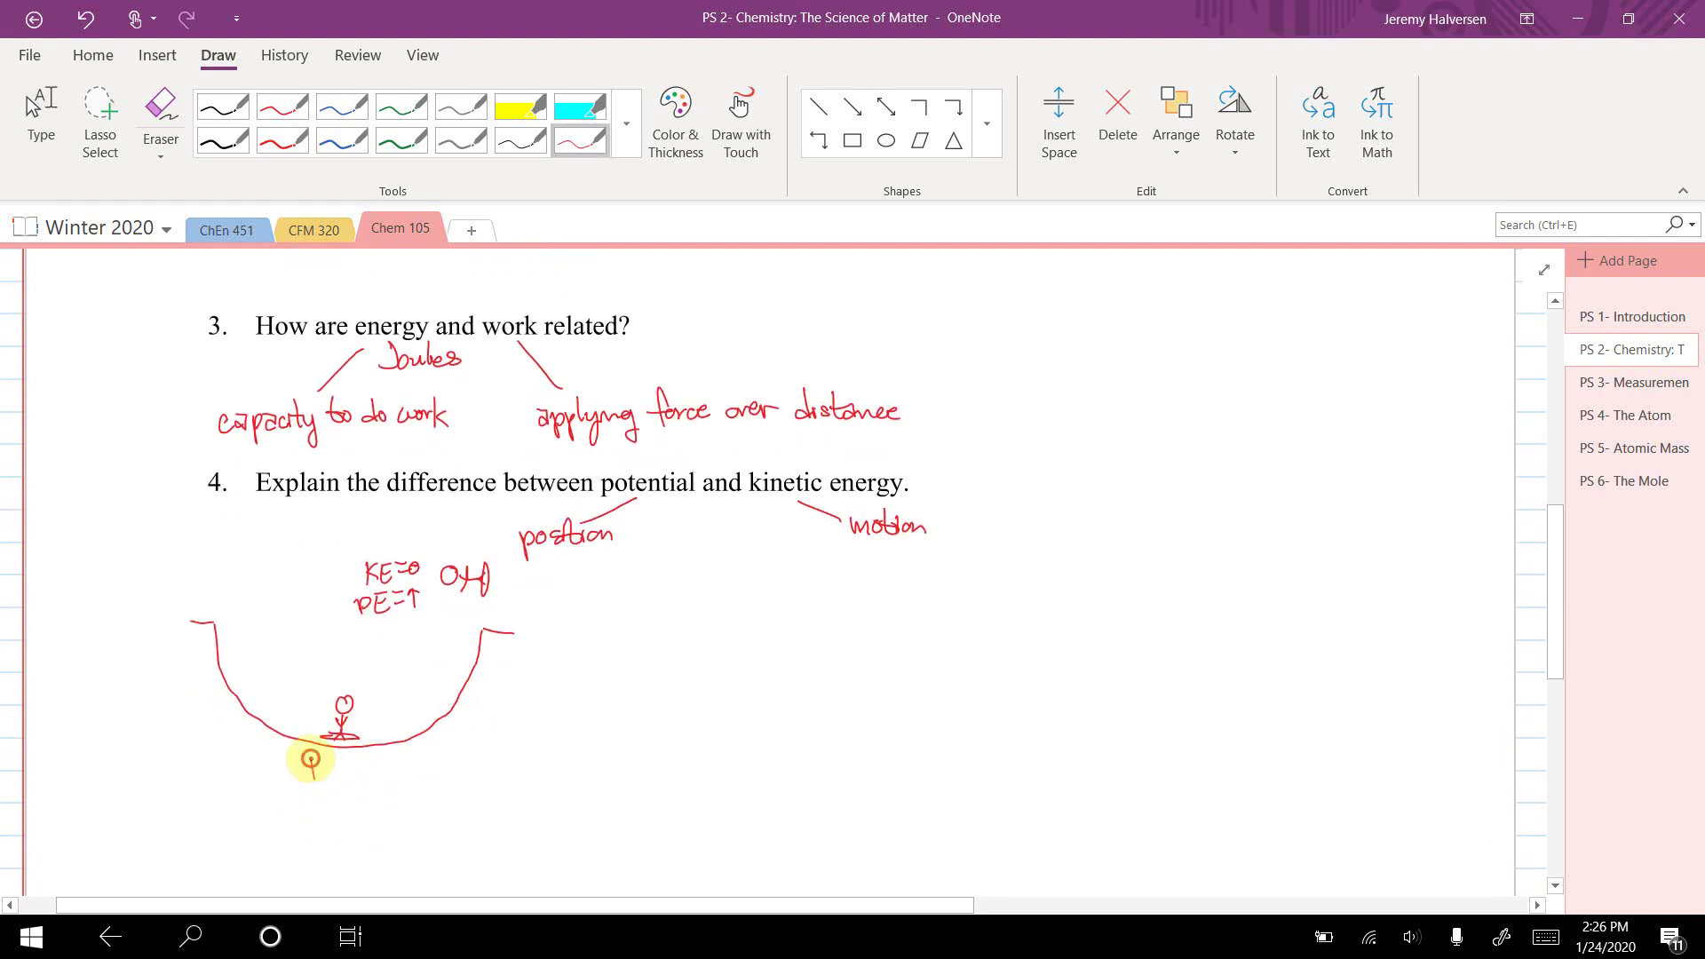
drag(312, 761, 312, 782)
drag(311, 761, 337, 782)
drag(326, 762, 353, 764)
drag(342, 773, 372, 757)
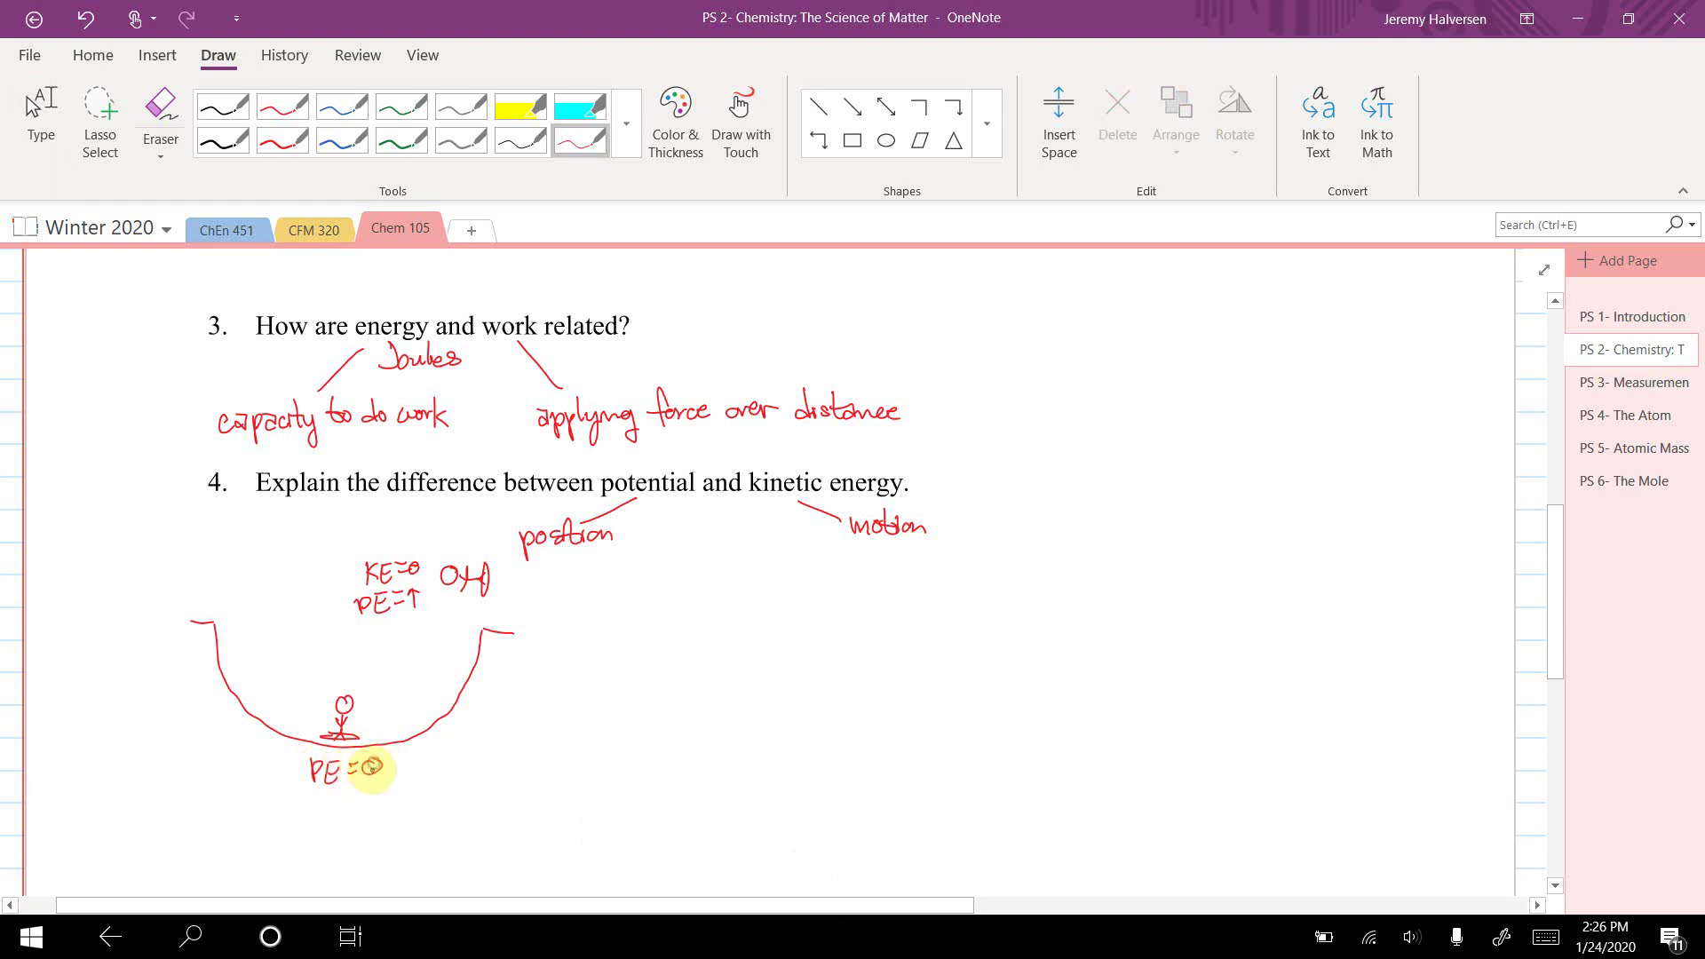
click(342, 737)
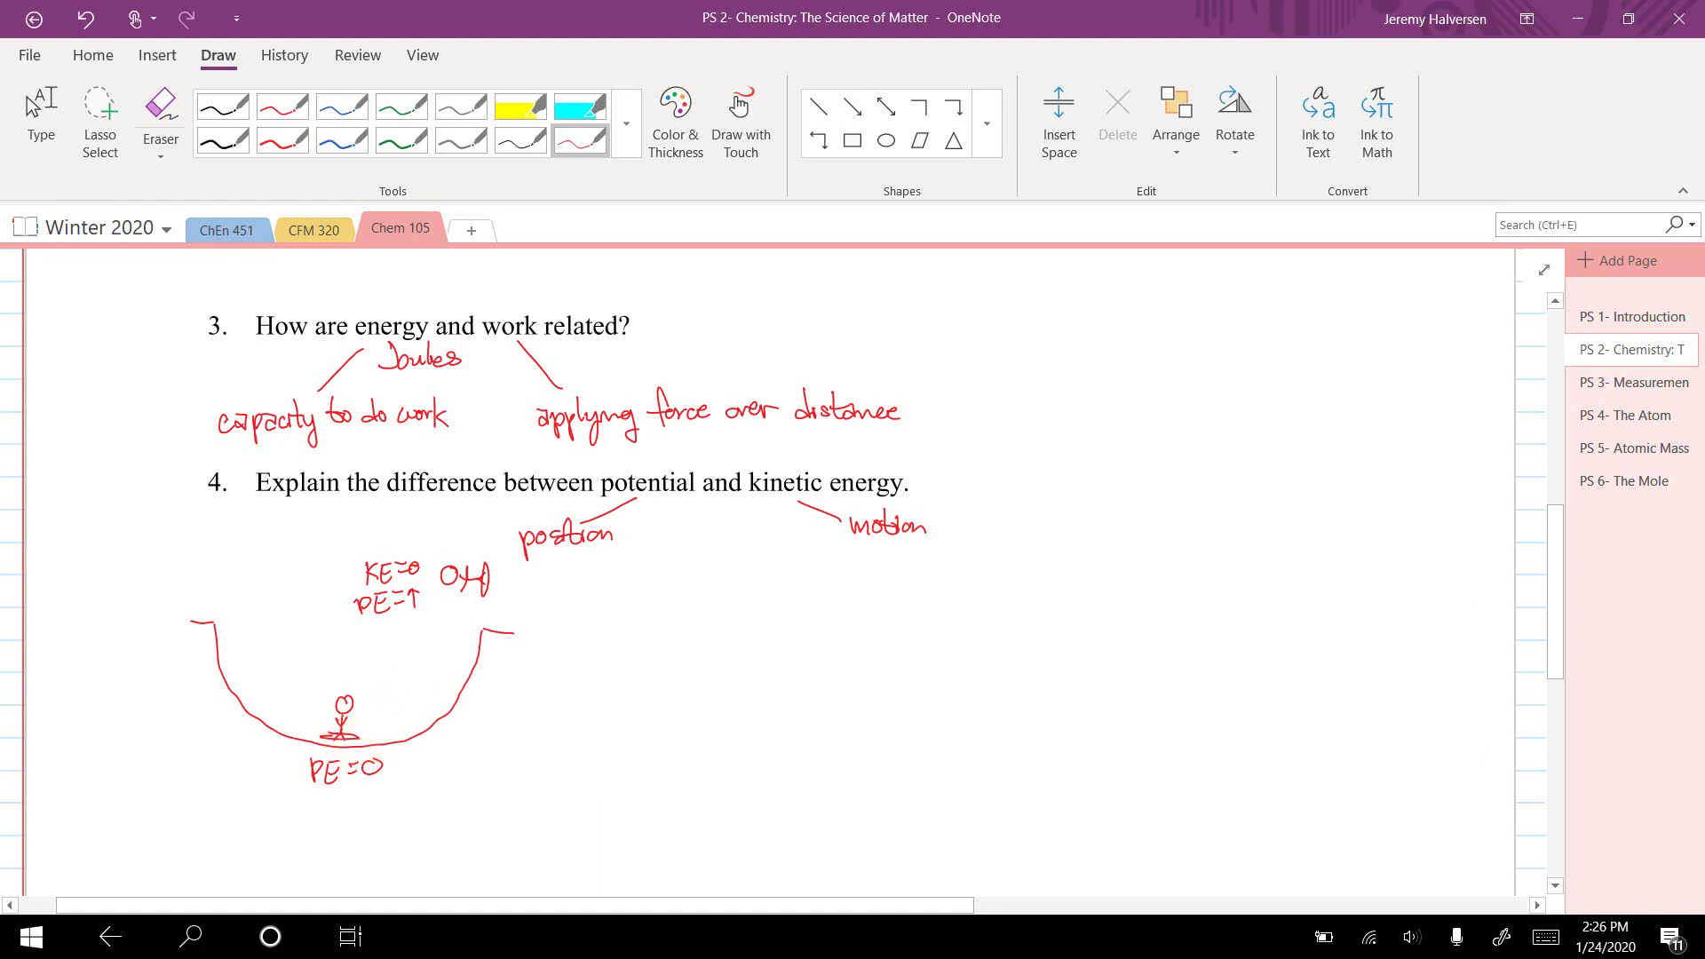
mouse_move(316, 798)
mouse_down()
mouse_move(311, 816)
mouse_move(339, 813)
mouse_up()
drag(330, 805, 340, 805)
drag(332, 797, 345, 797)
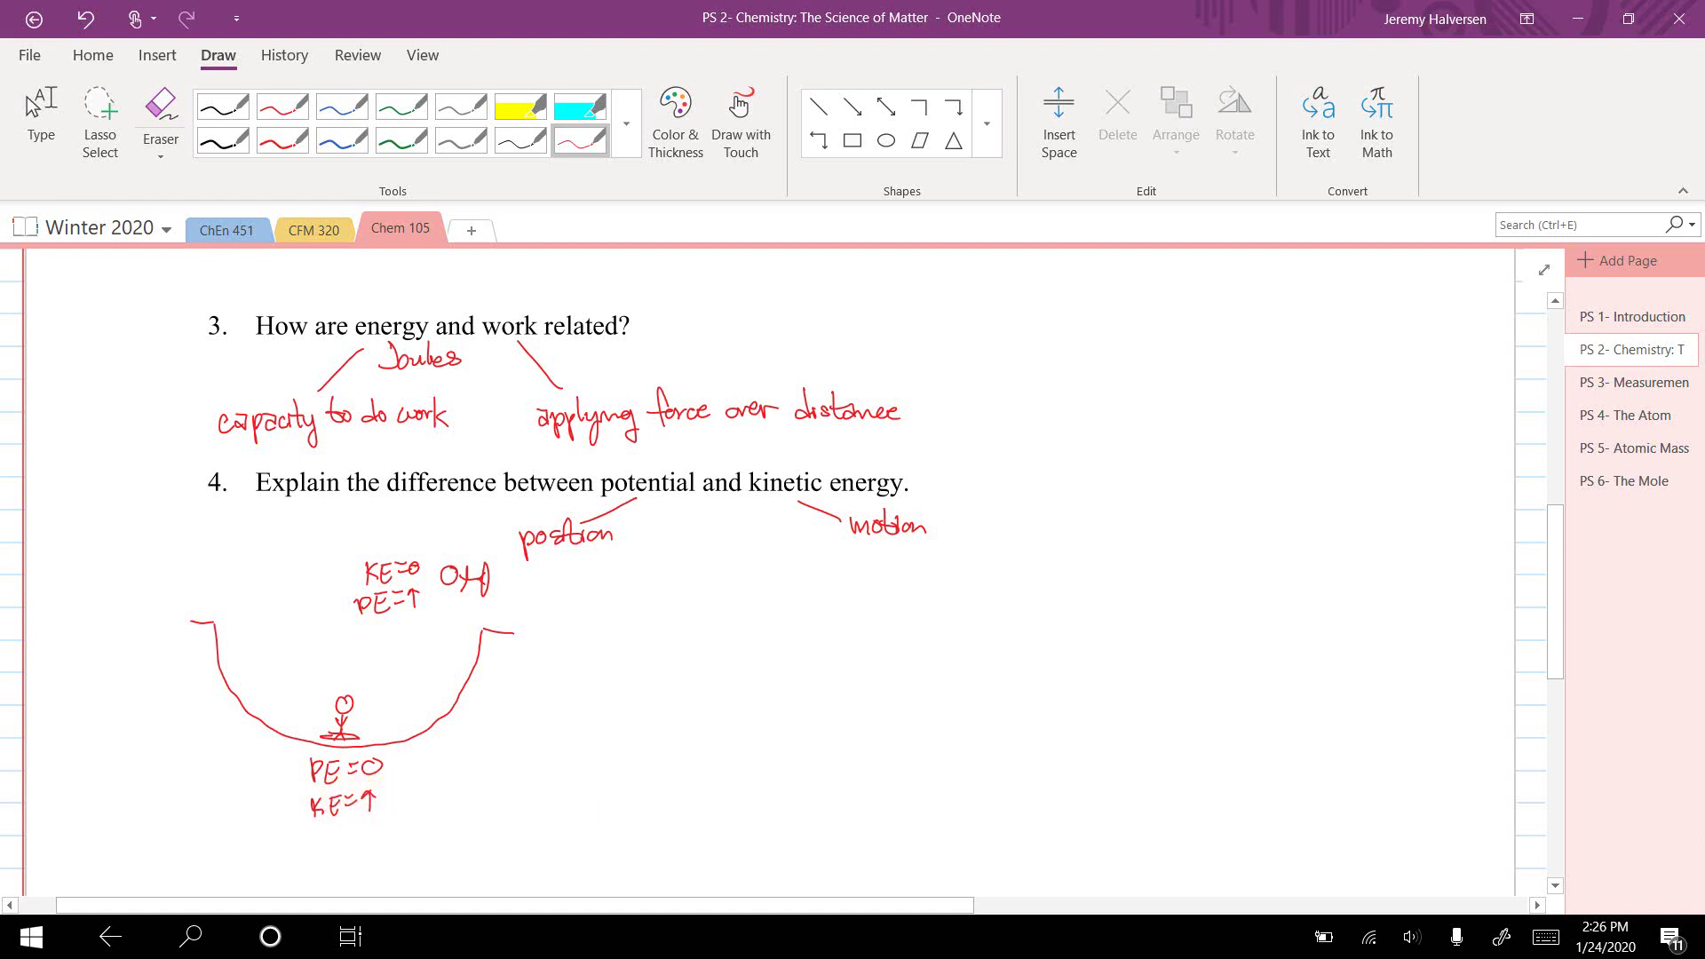
scroll(781, 577, up, 10)
key(alt+d)
key(t)
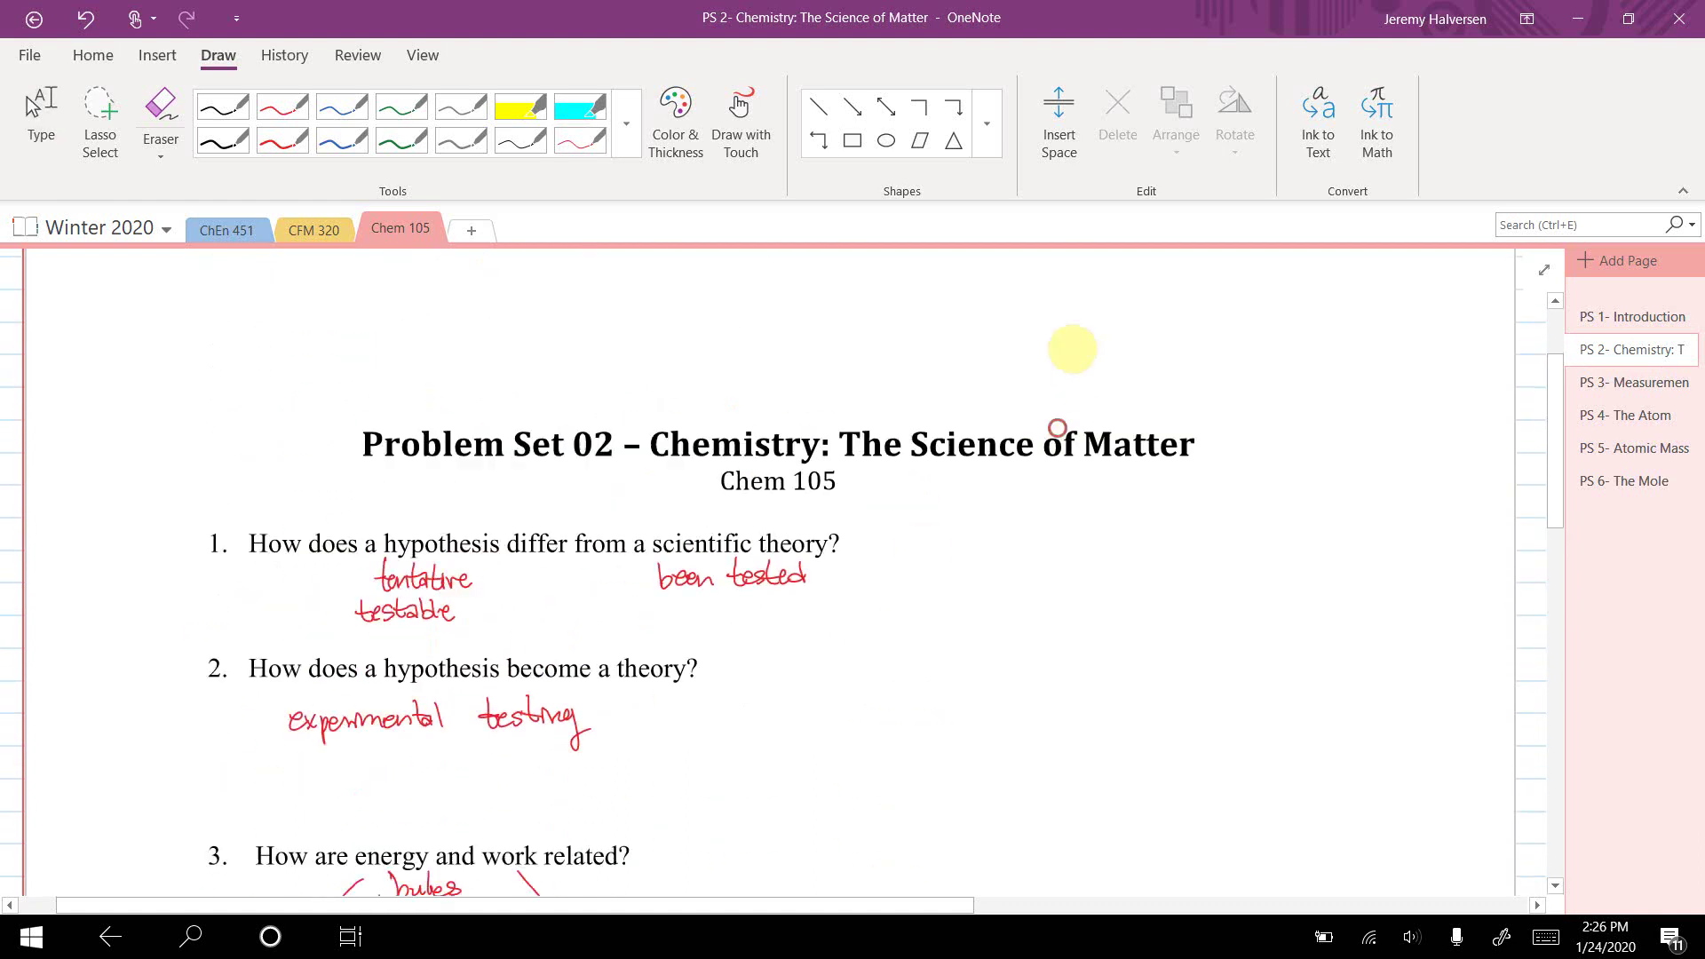
scroll(782, 577, down, 1)
scroll(1115, 404, down, 3)
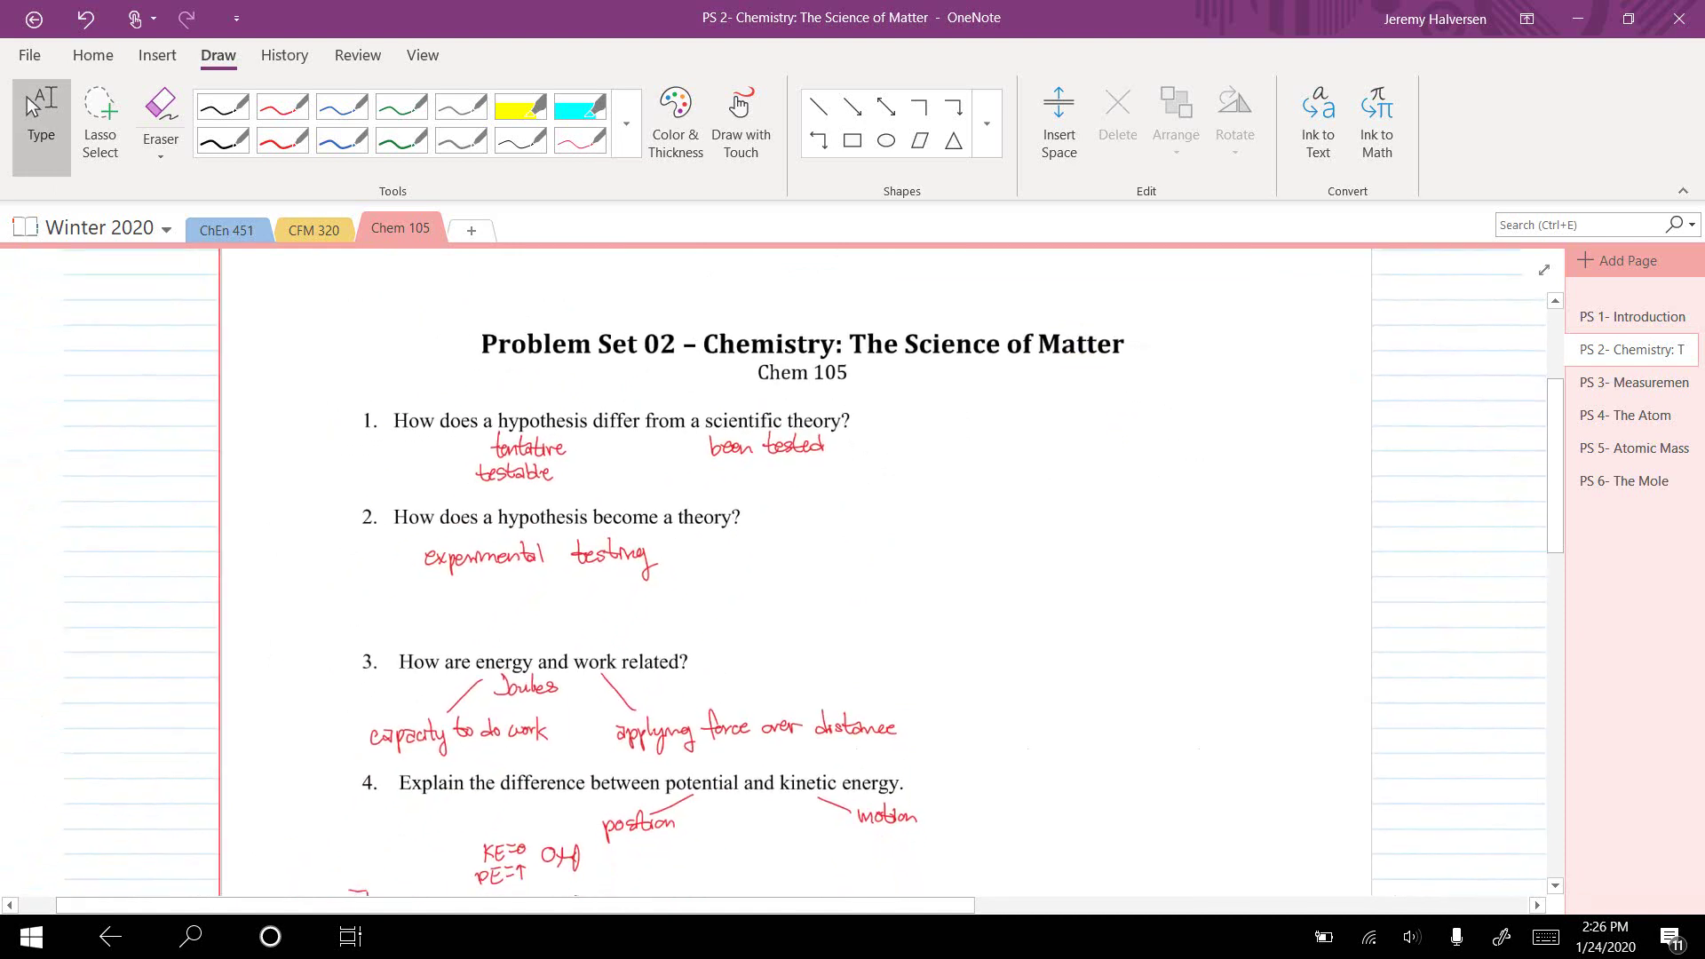